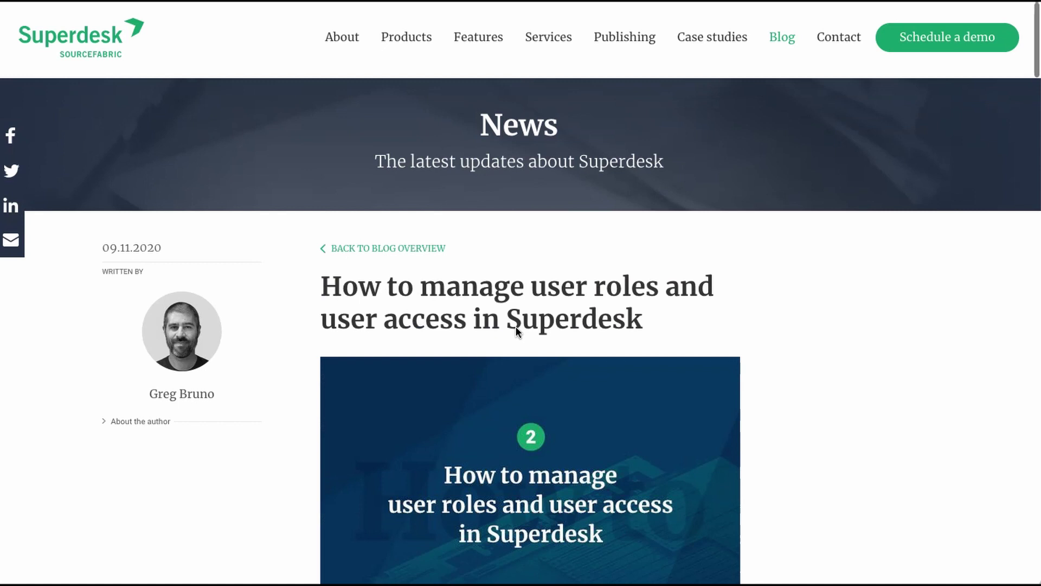
Scroll down through the Sourcefabric blog article's user-roles text and screenshots
scroll(535, 438, down, 3)
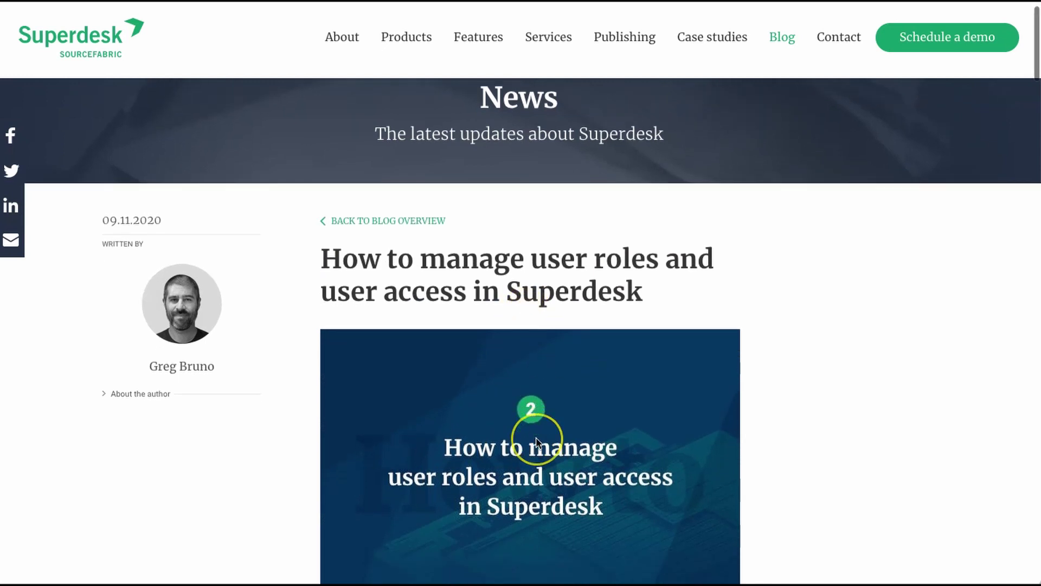
scroll(539, 443, down, 3)
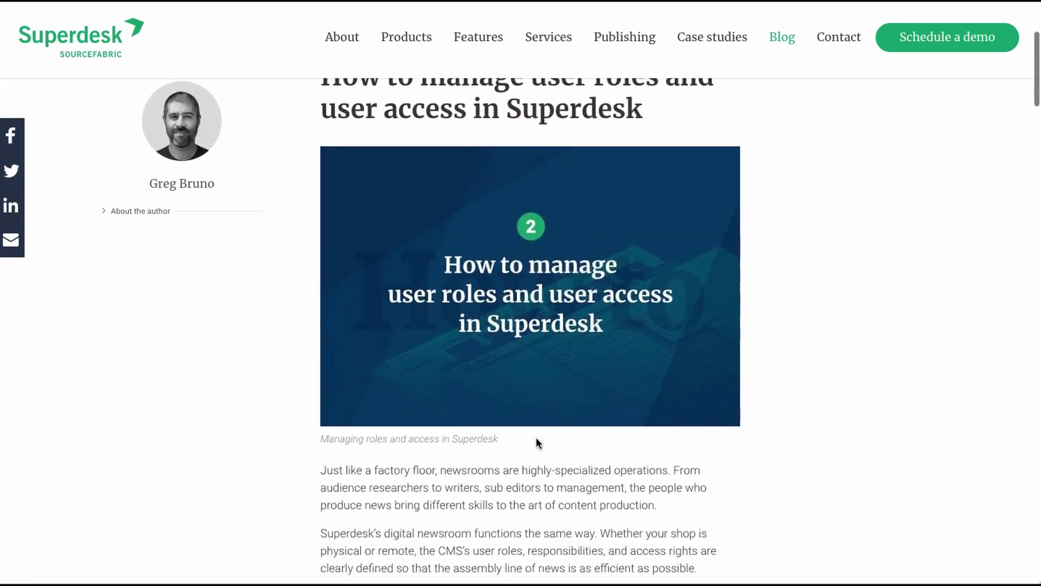
scroll(536, 439, down, 3)
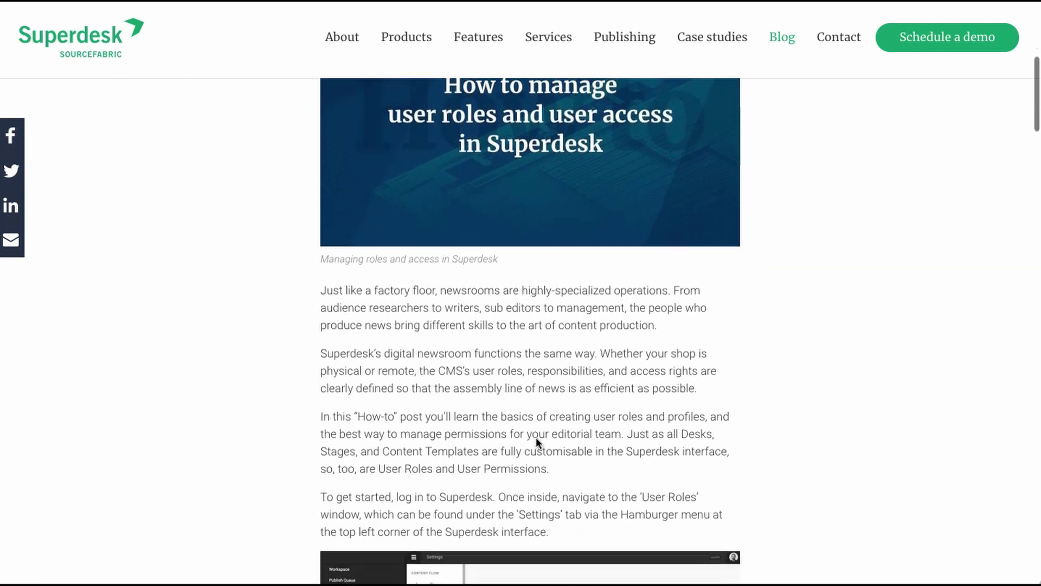
scroll(536, 442, down, 3)
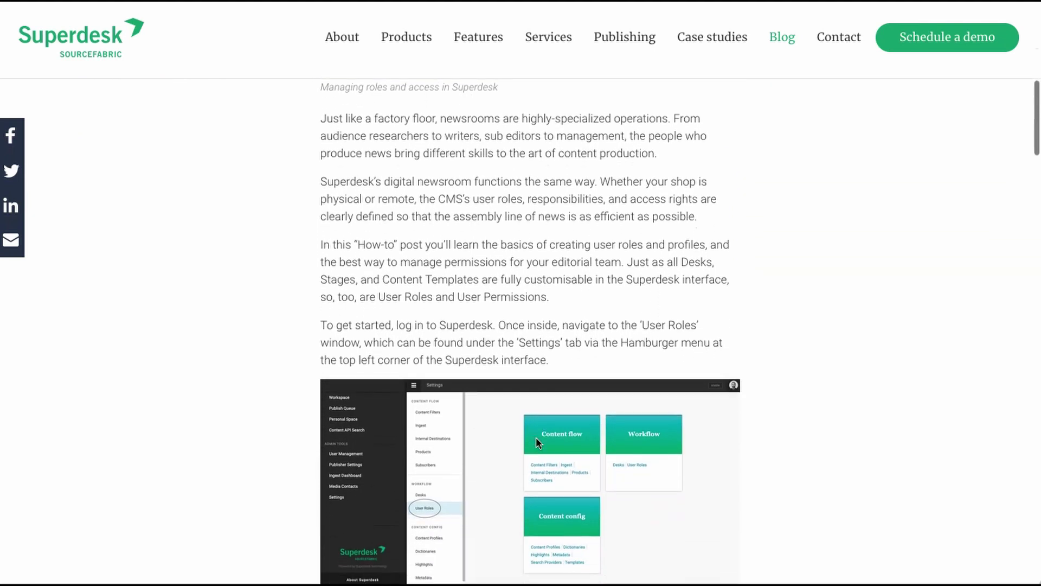
scroll(536, 442, down, 3)
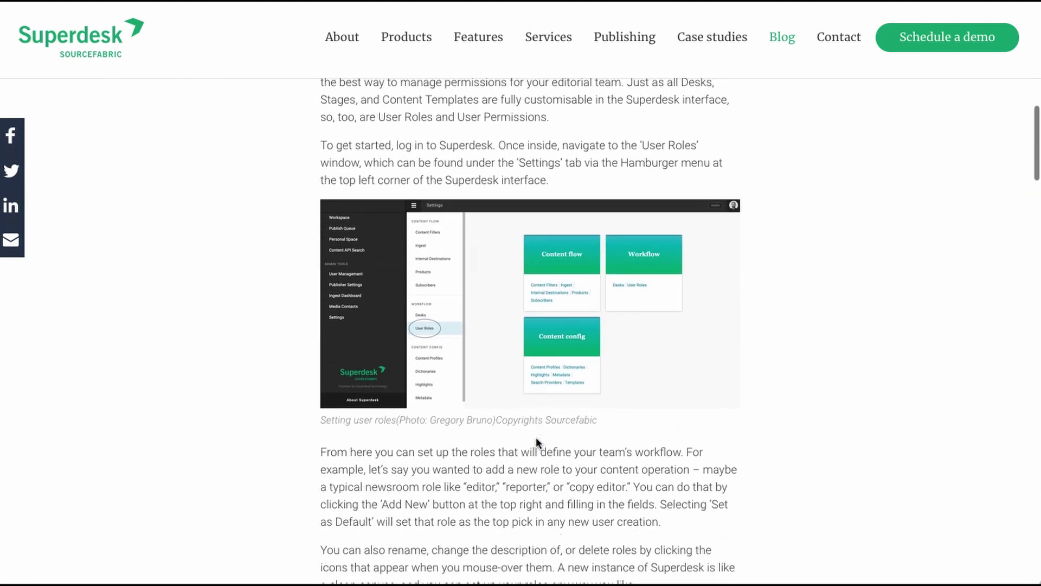
scroll(537, 442, down, 3)
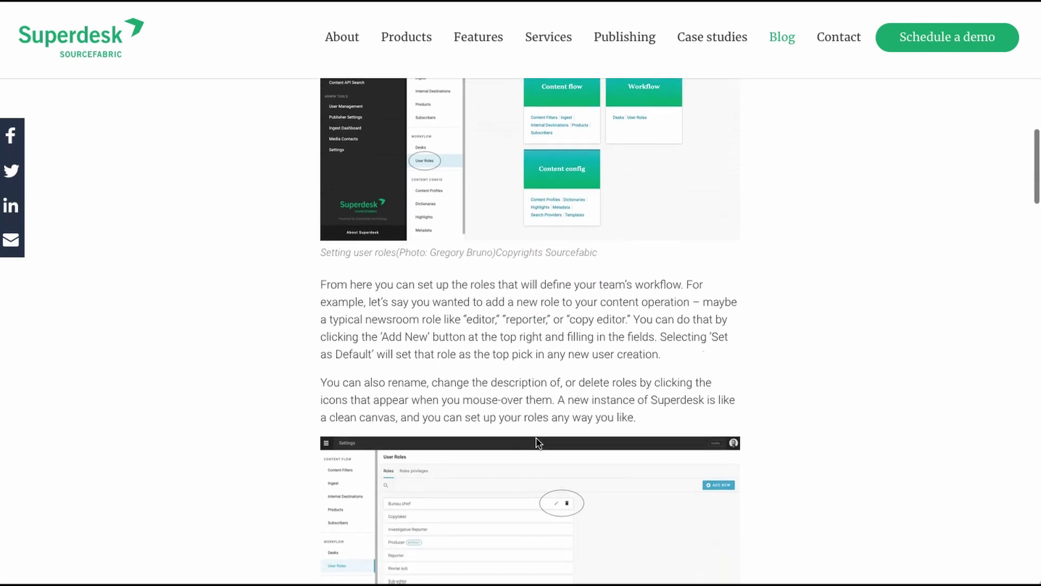
scroll(536, 442, down, 2)
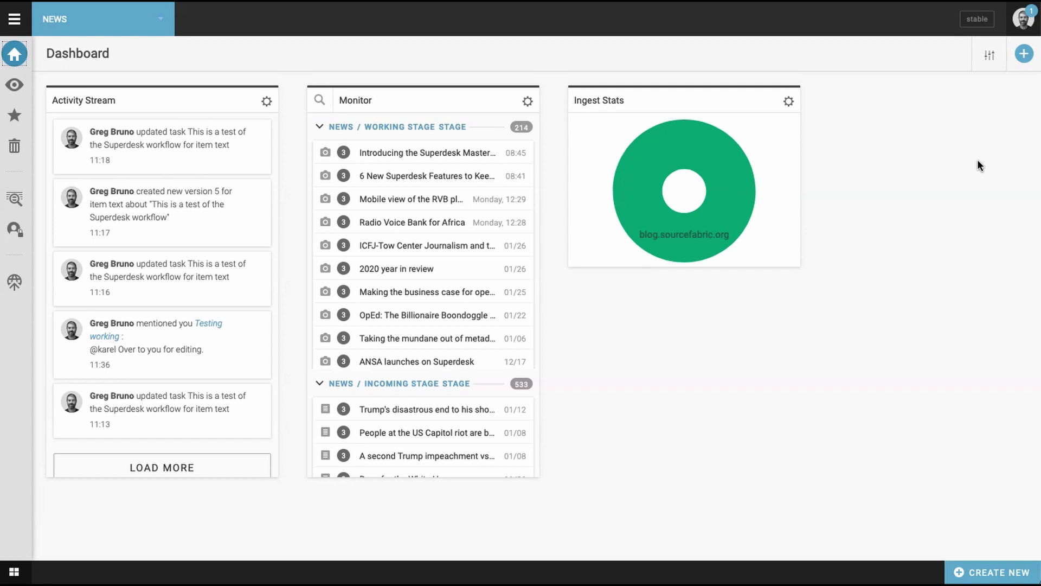
Go to Settings and open Content Profiles under Content Config
click(14, 19)
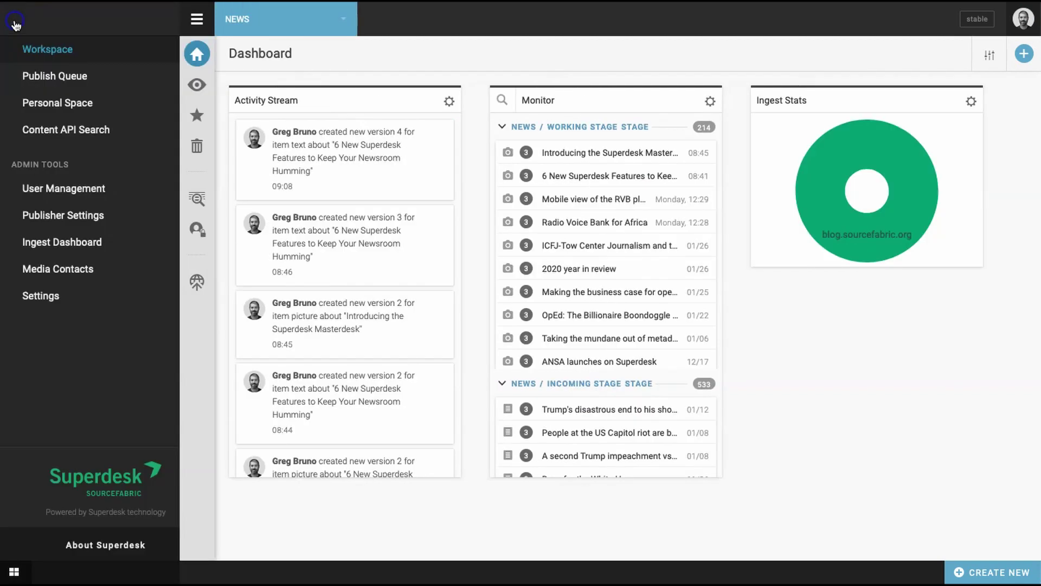
click(67, 316)
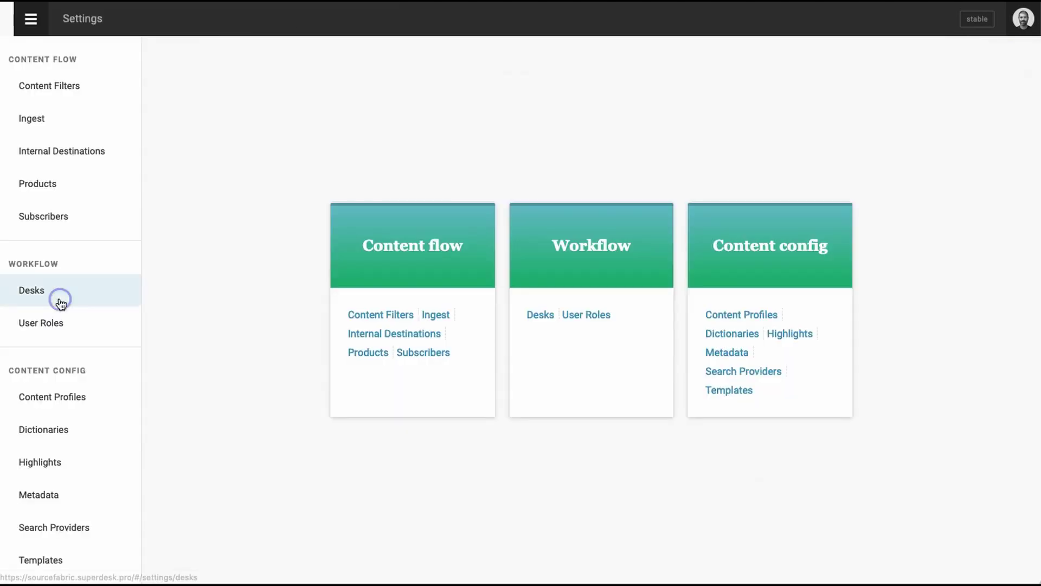
click(71, 398)
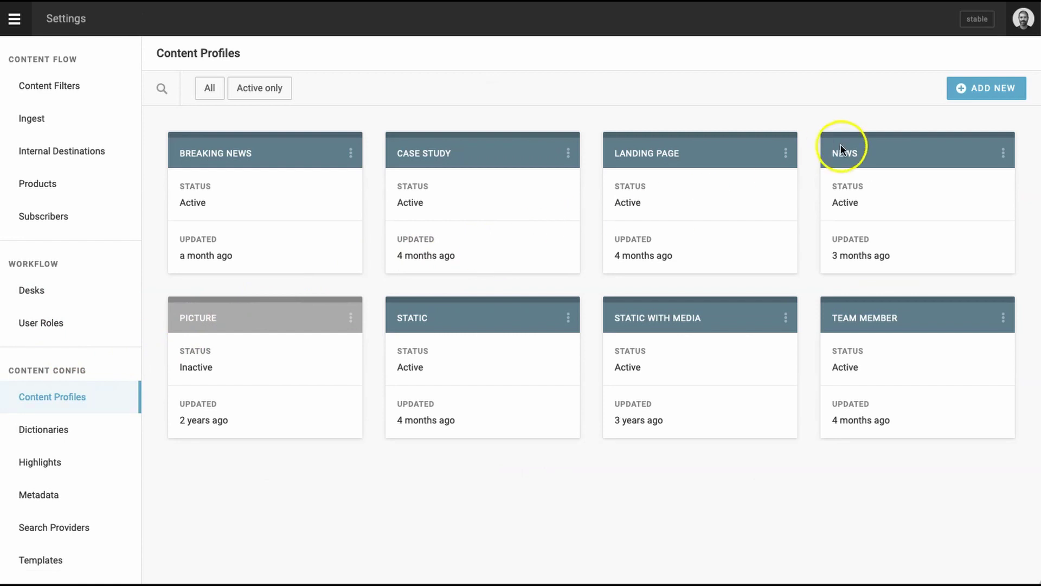
Add a content profile labelled 'Breaking News II' with description 'For breaking news' and save it
click(987, 91)
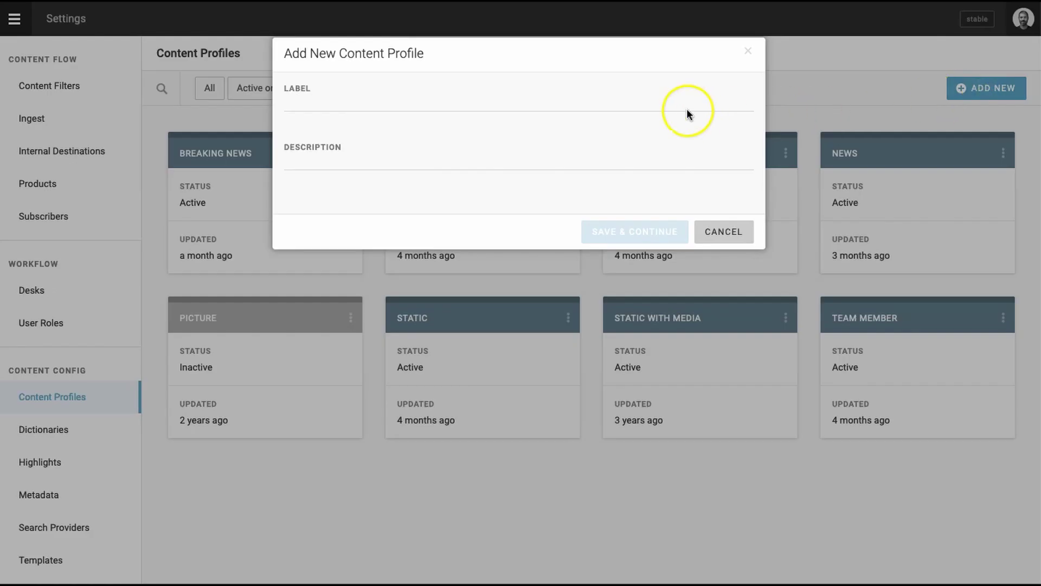
click(639, 103)
text(Breaking News II)
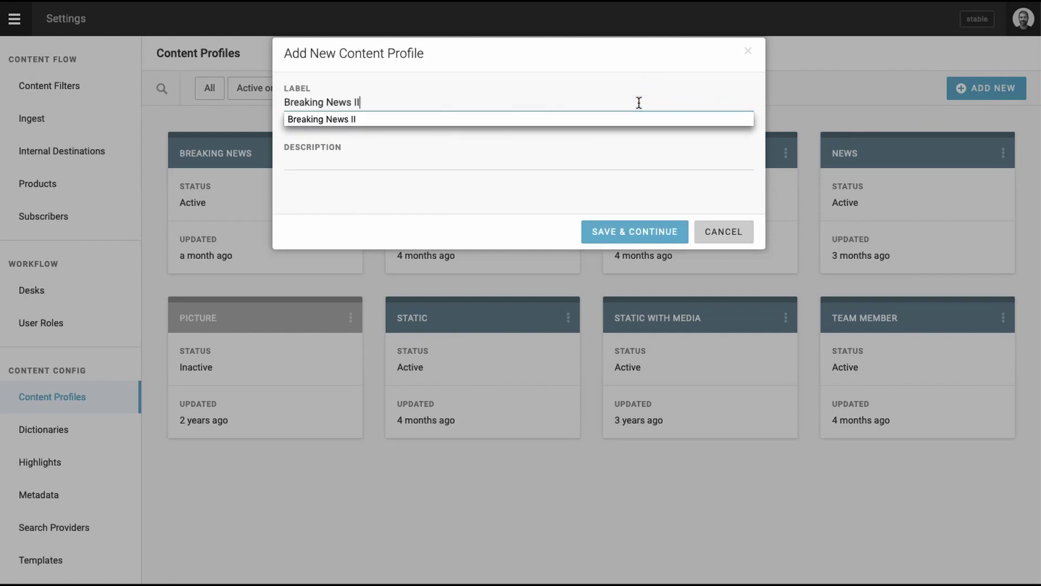
click(489, 158)
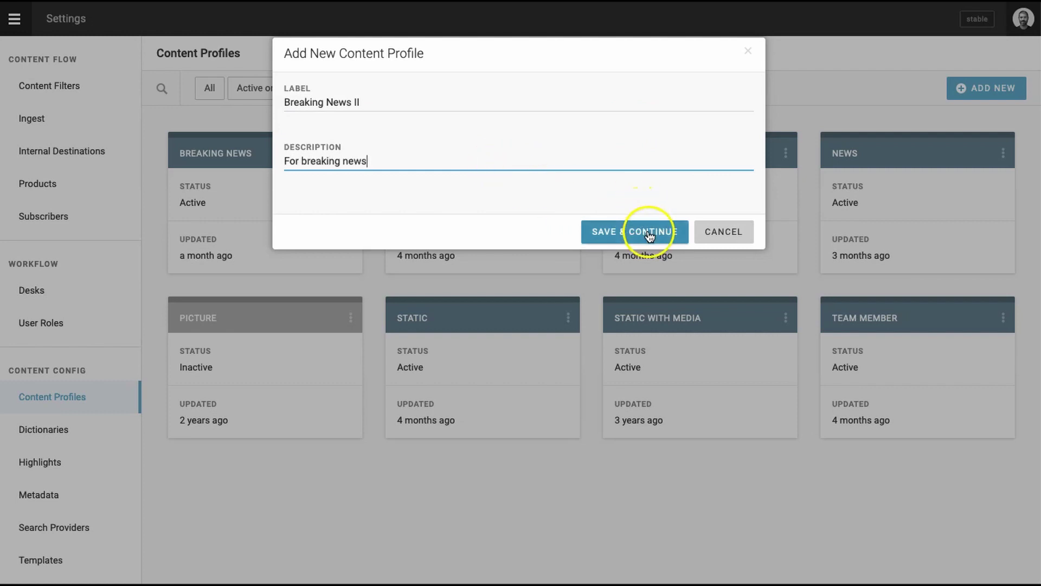
click(648, 233)
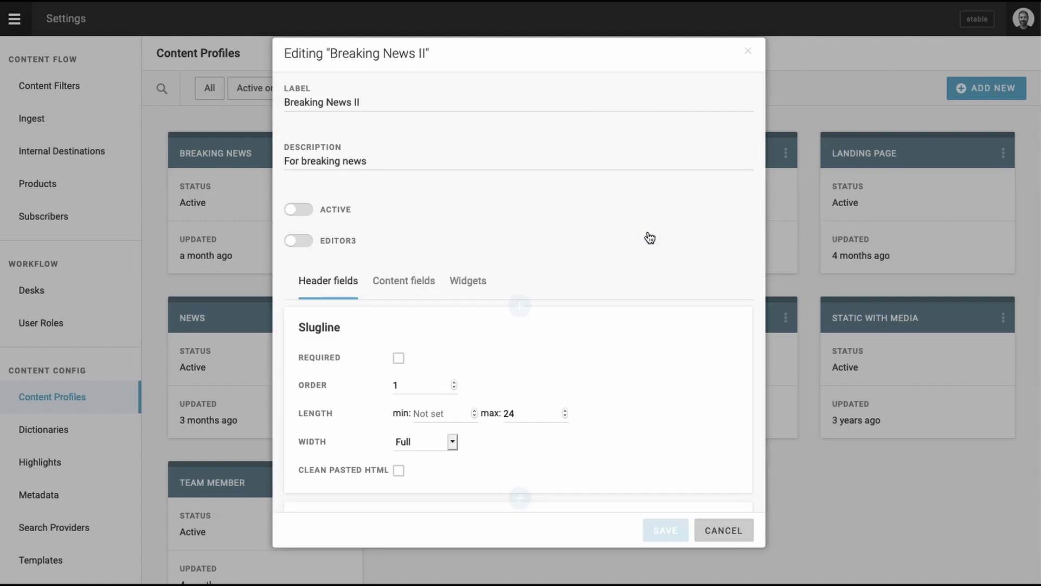
Switch on the Active and Editor3 toggles for the Breaking News II profile
click(295, 216)
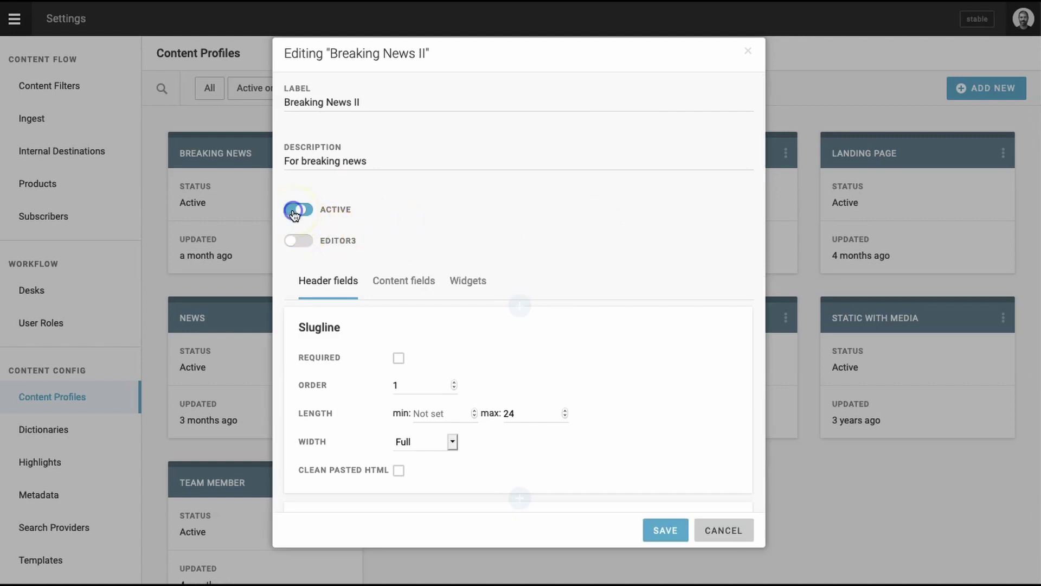
click(291, 245)
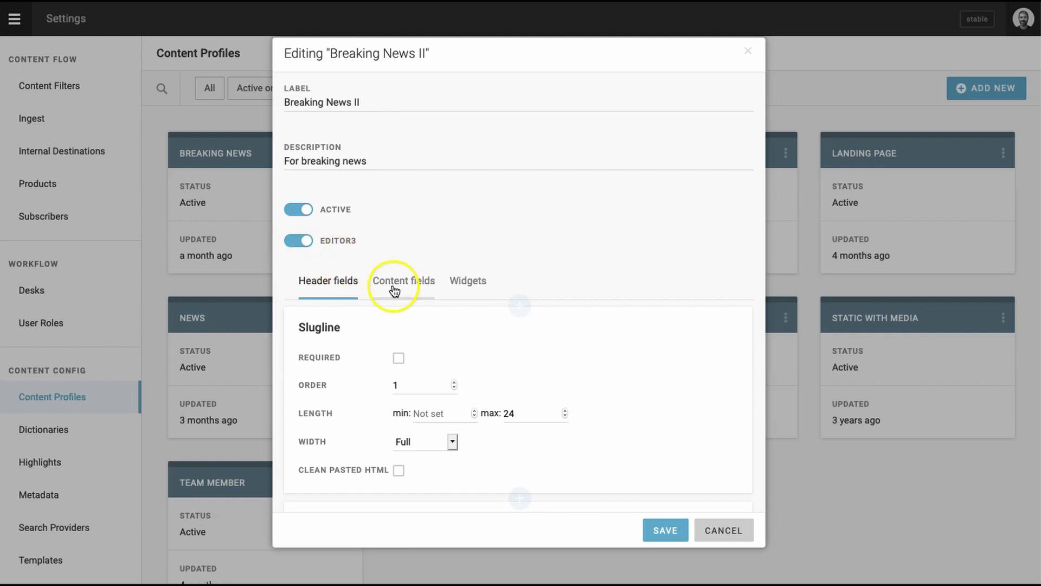
mouse_move(499, 337)
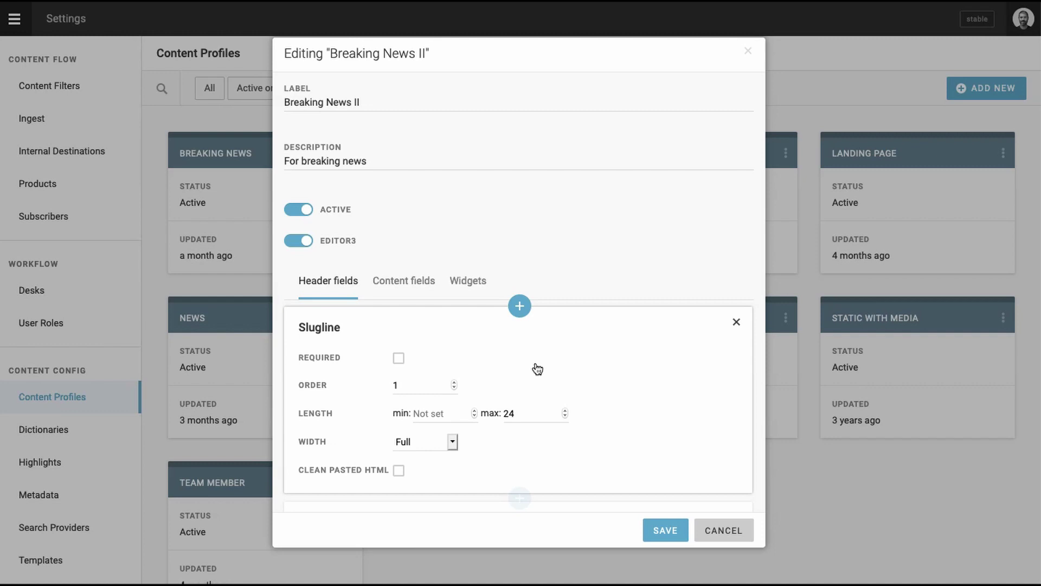
click(518, 363)
scroll(520, 365, down, 3)
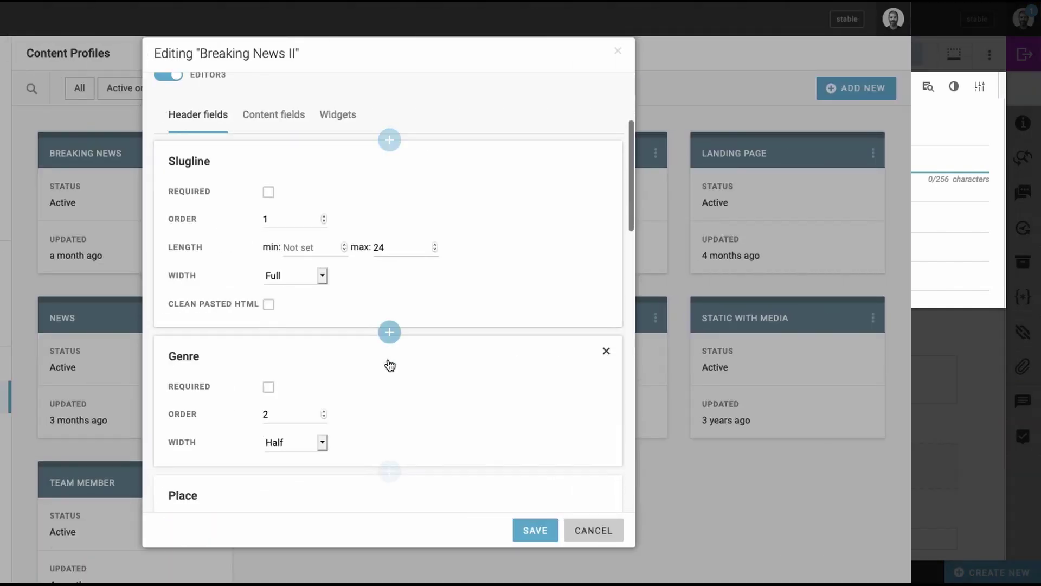
Remove Priority from the header fields and mark Urgency as required
scroll(520, 364, down, 3)
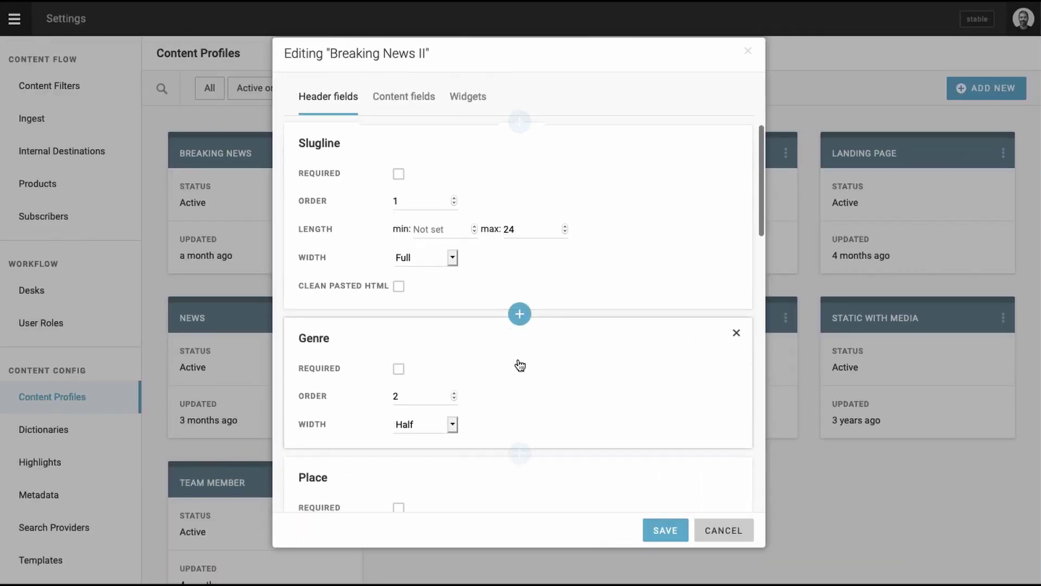
scroll(519, 364, down, 4)
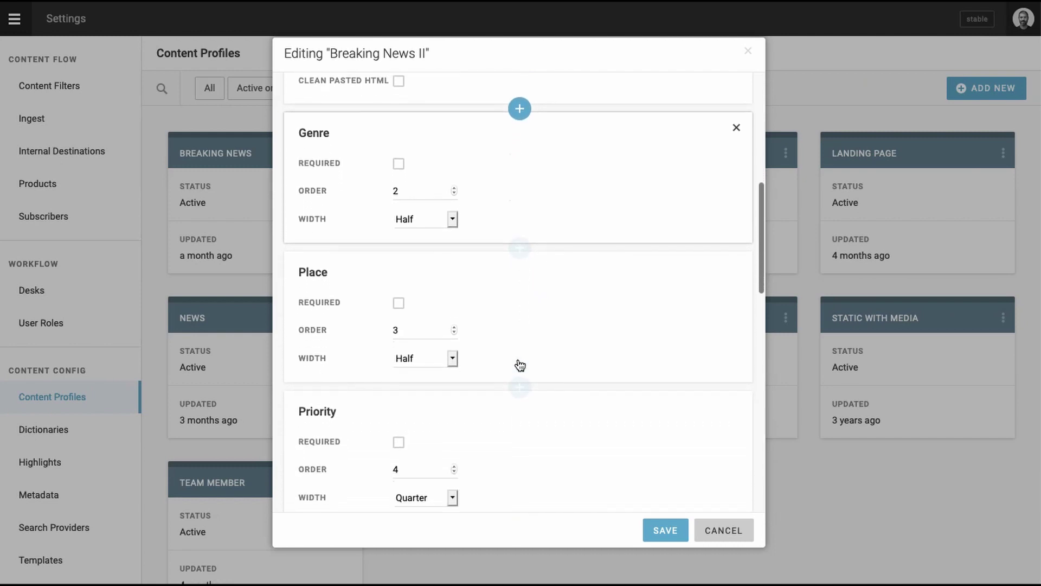
scroll(519, 364, down, 3)
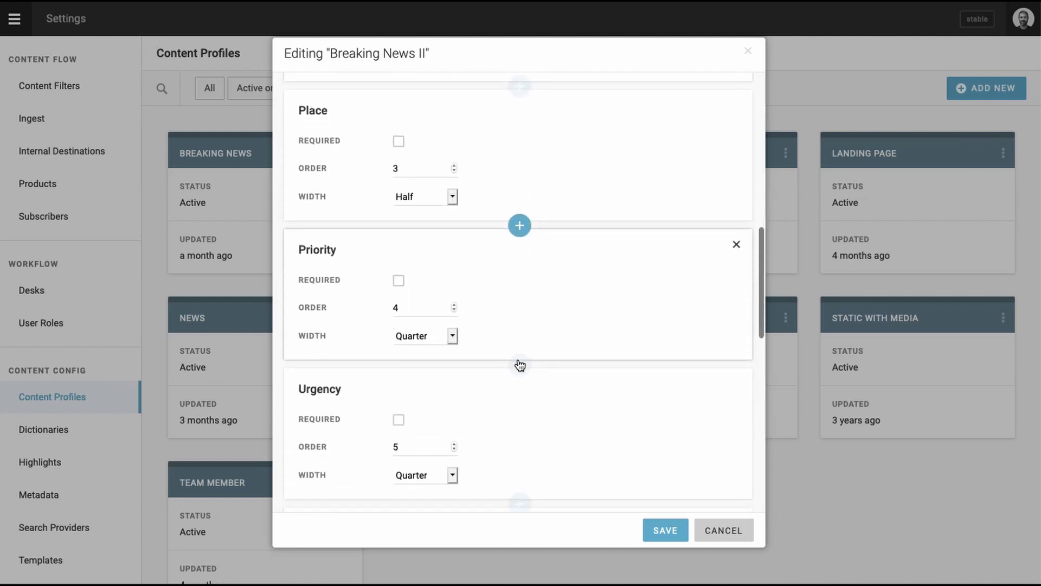
scroll(520, 365, down, 1)
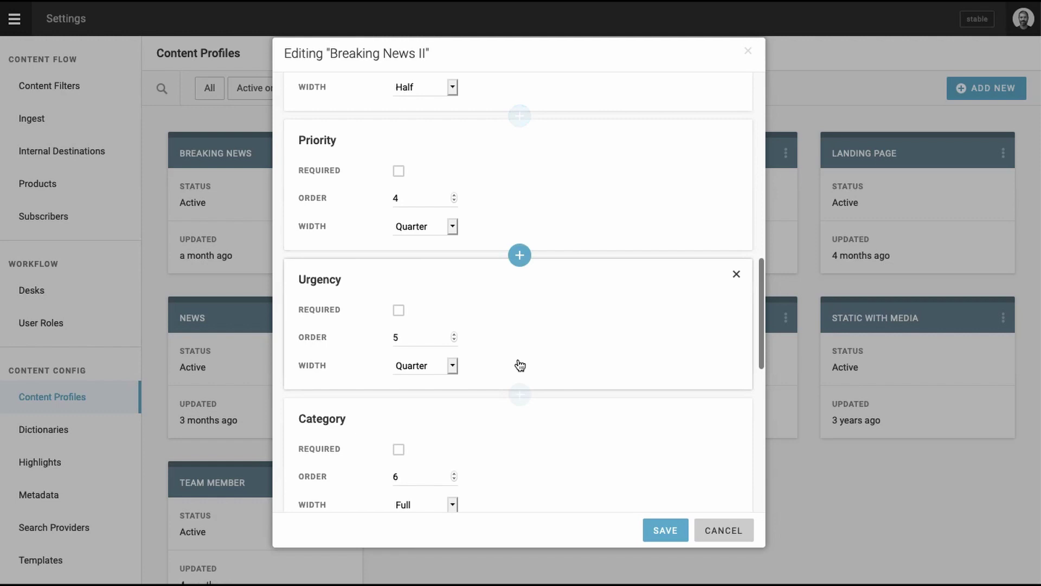
scroll(519, 365, up, 1)
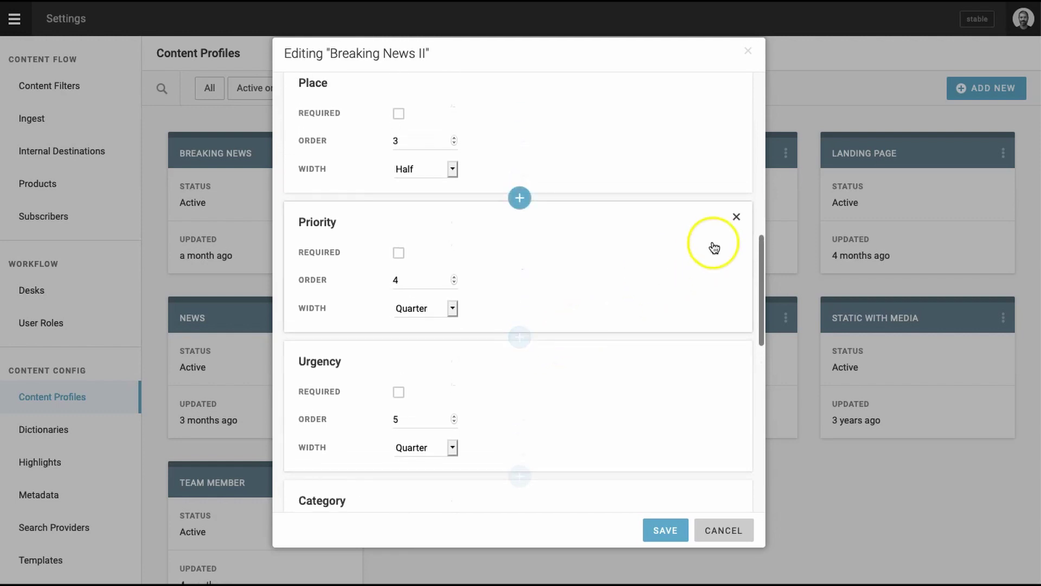
click(737, 218)
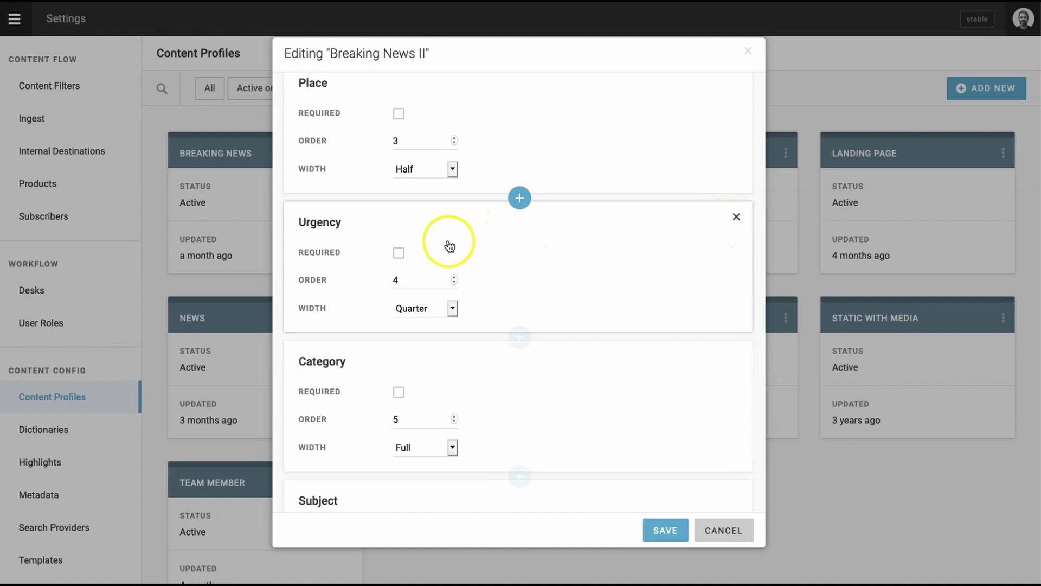
click(399, 253)
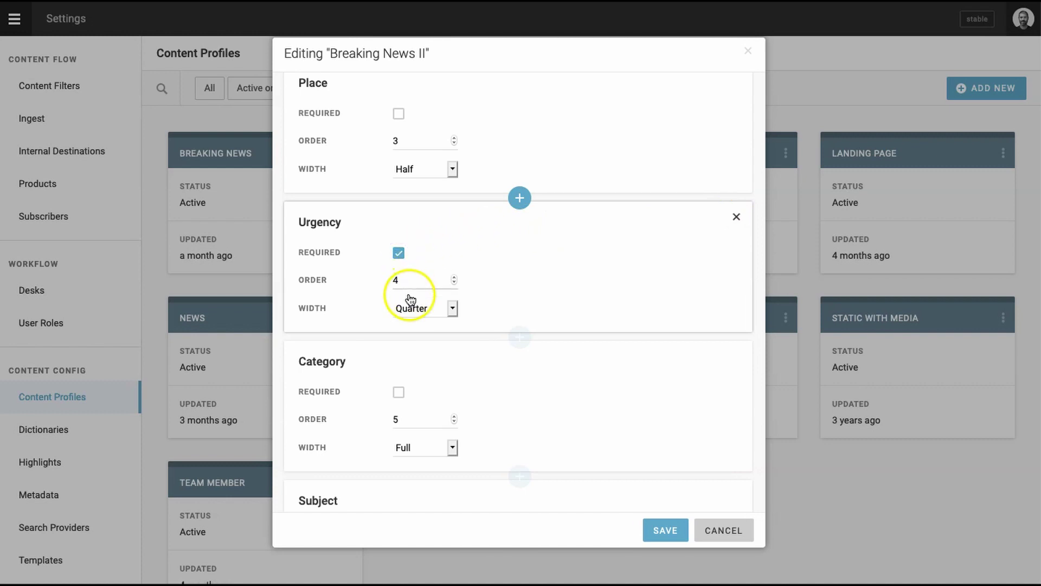
Reorder the header fields via the Order values for Category and Subject, keeping Slugline first
click(454, 416)
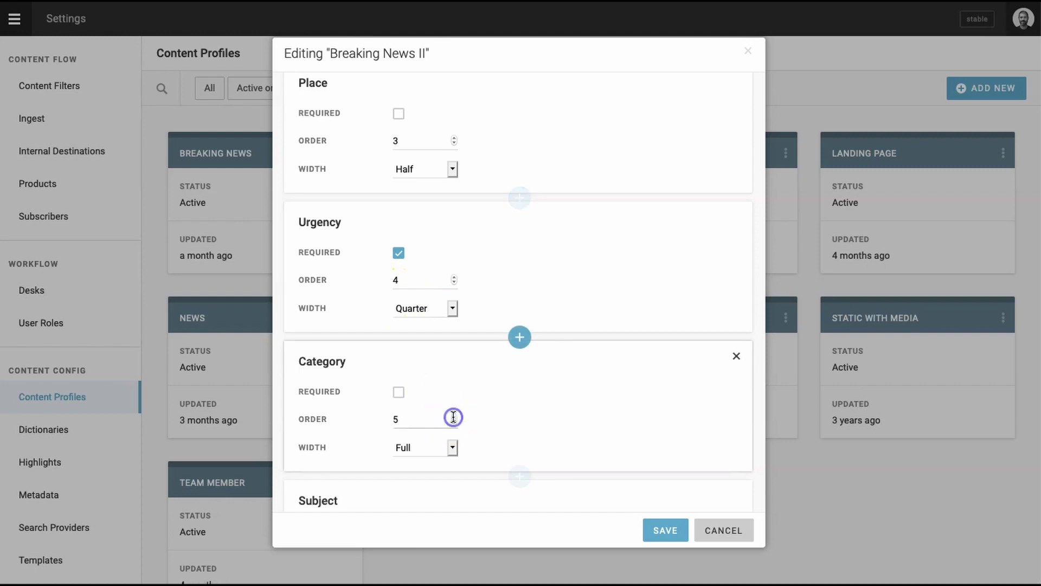
key(Down)
key(Down)
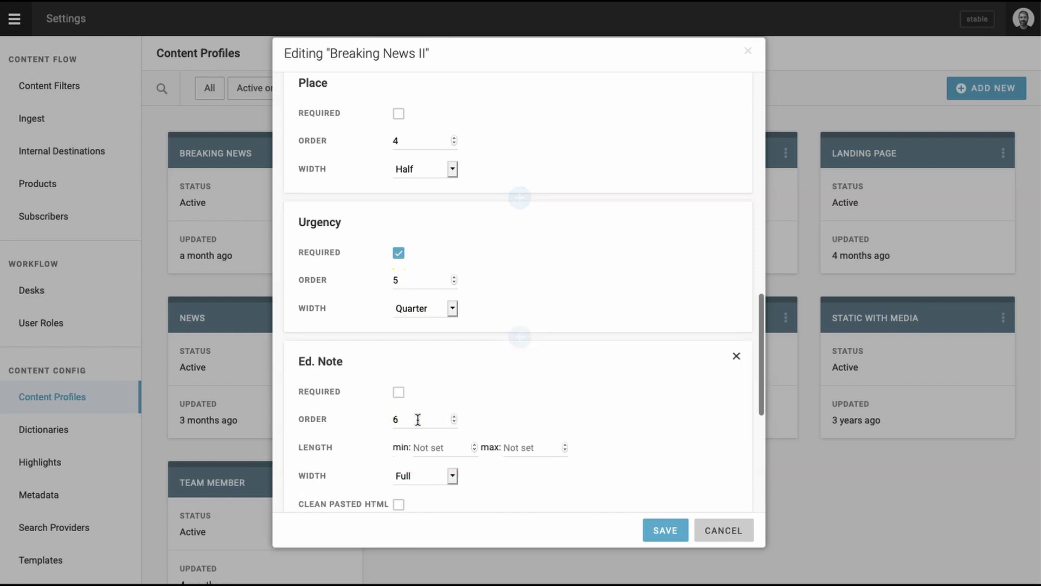
click(447, 406)
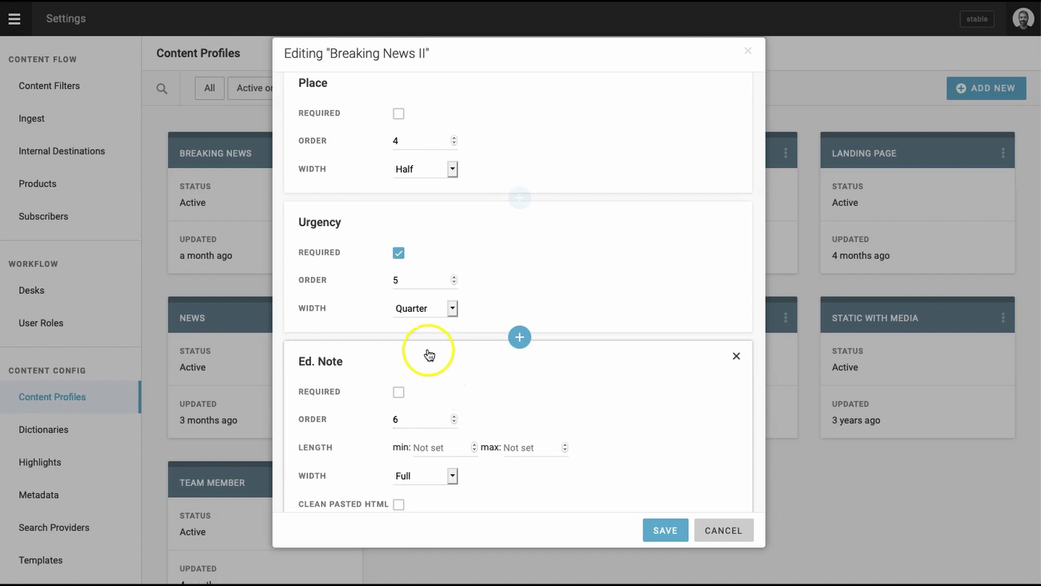
drag(565, 276, 560, 253)
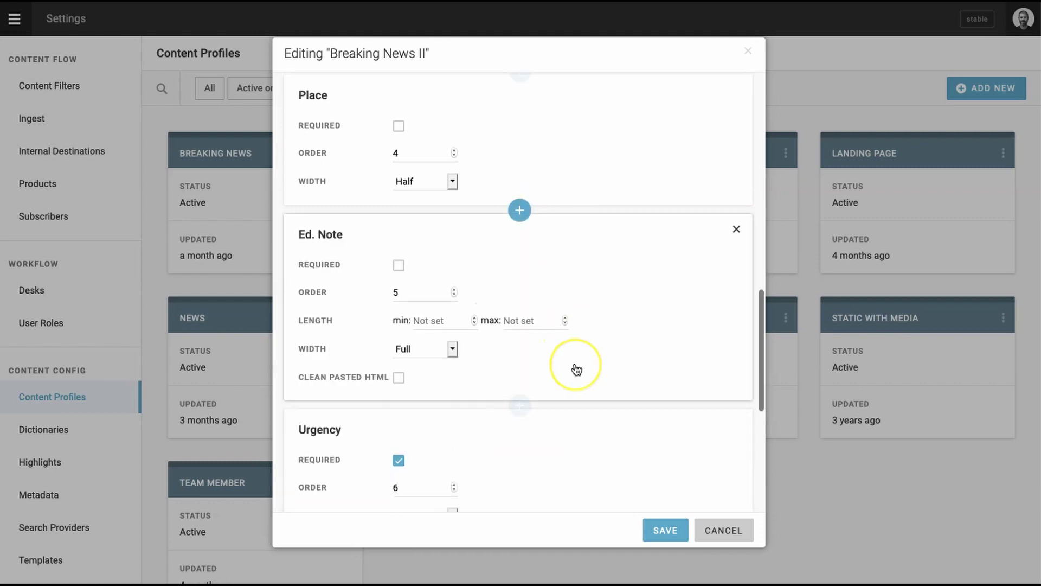
scroll(575, 368, up, 6)
scroll(577, 369, up, 5)
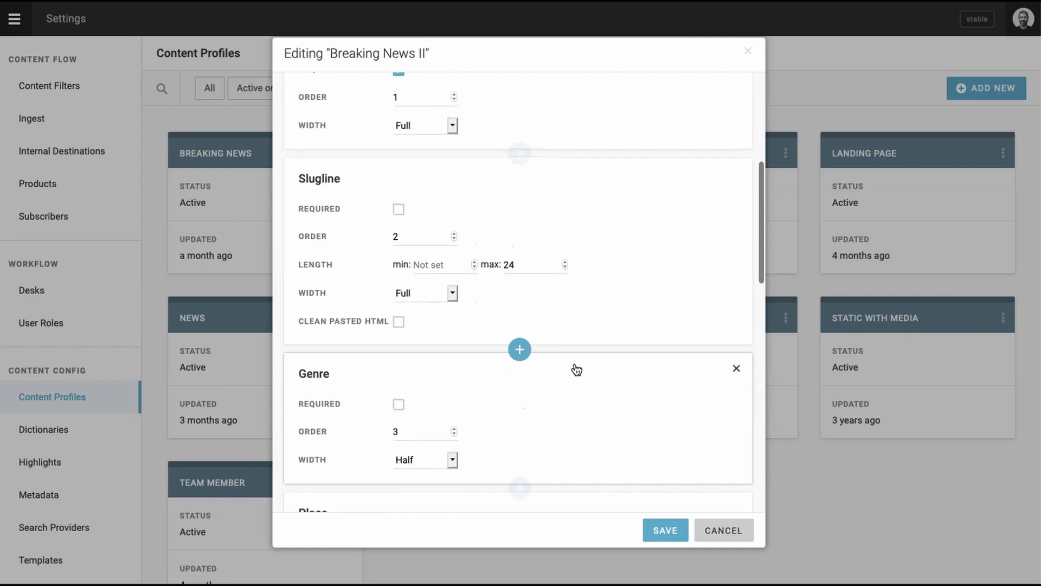
click(588, 245)
In the profile's Content fields, drag Abstract above Headline
scroll(595, 231, up, 2)
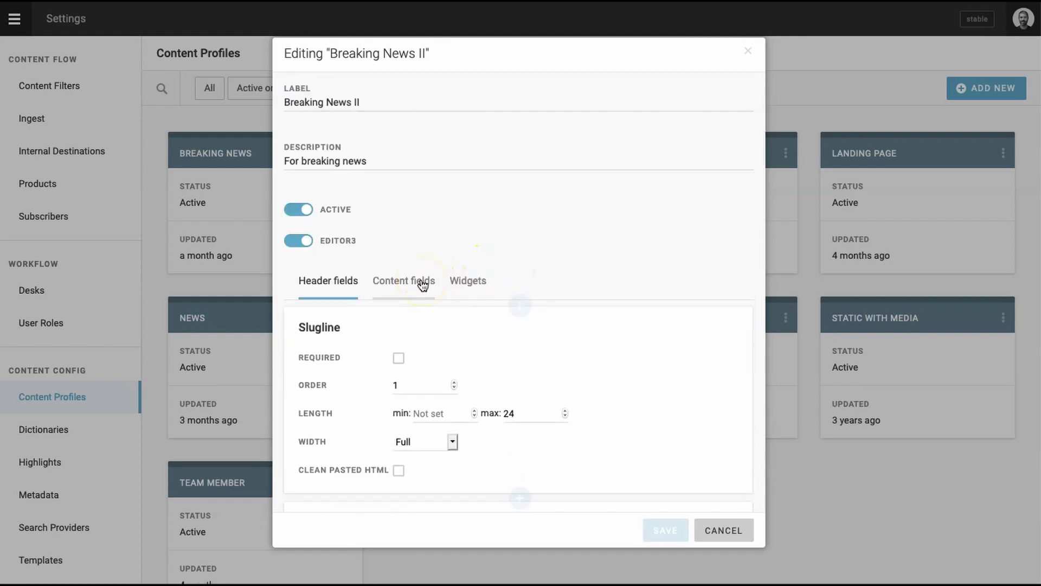
click(423, 280)
scroll(504, 352, down, 3)
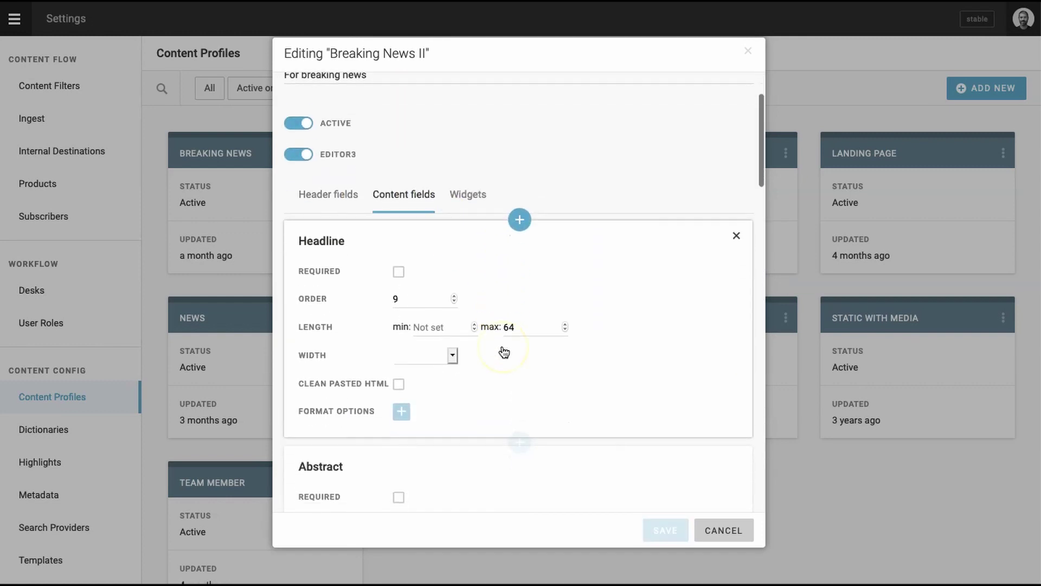
drag(505, 353, 489, 188)
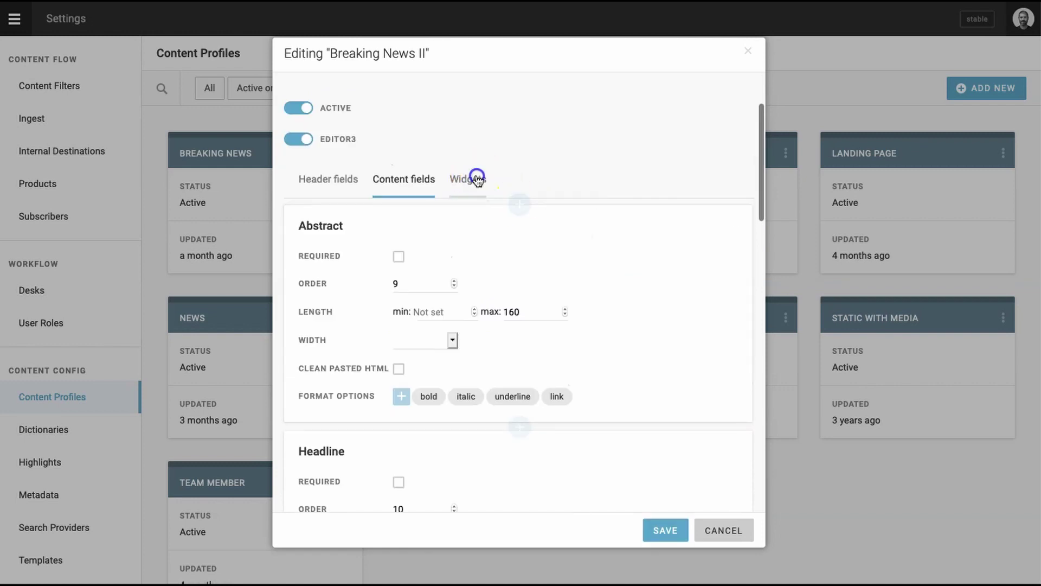
Hide the Info widget, leaving Translations and Comments widgets enabled
click(477, 177)
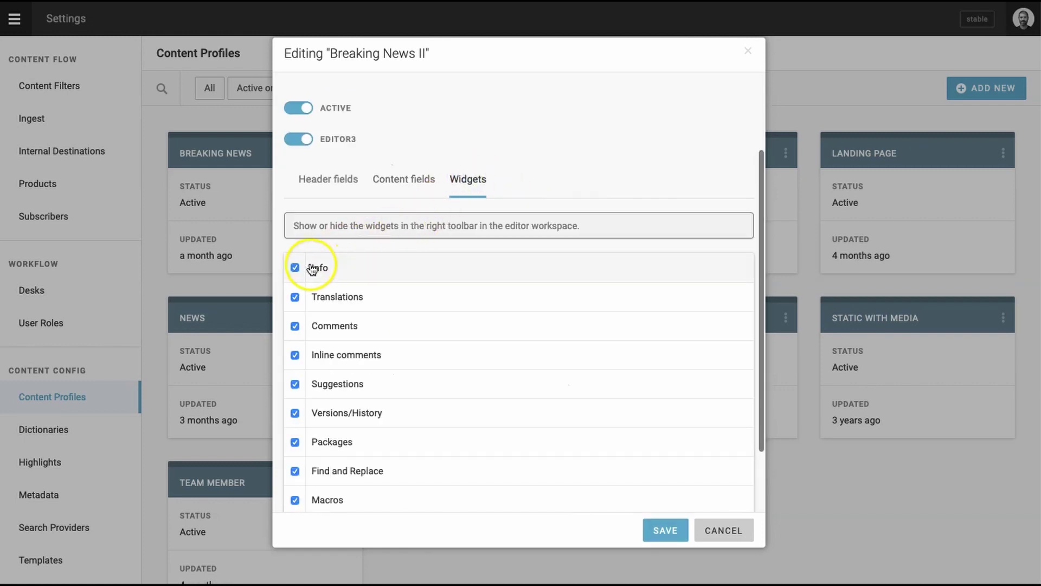
click(295, 267)
click(295, 297)
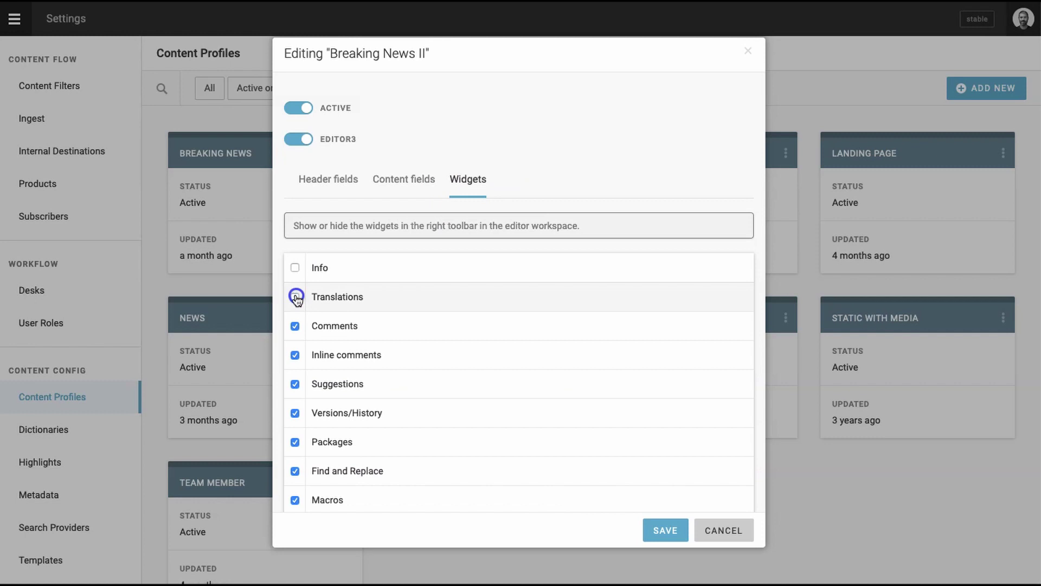
click(296, 324)
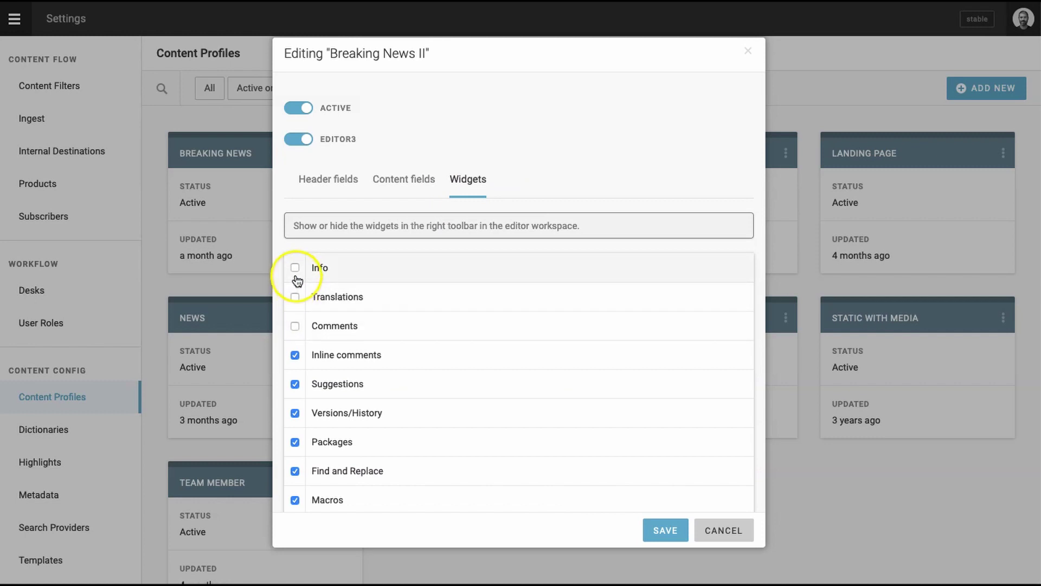
click(296, 326)
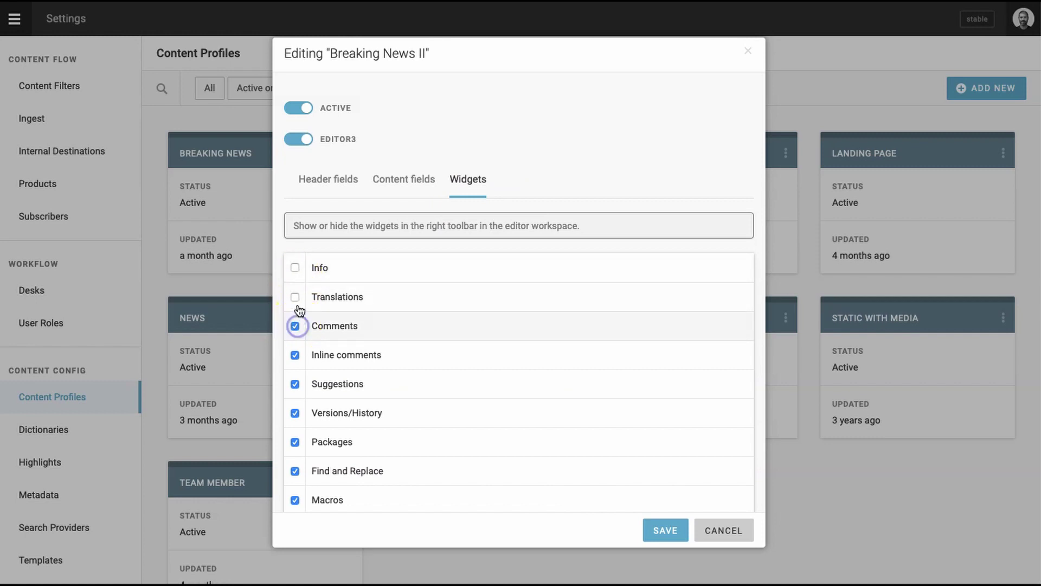
click(297, 298)
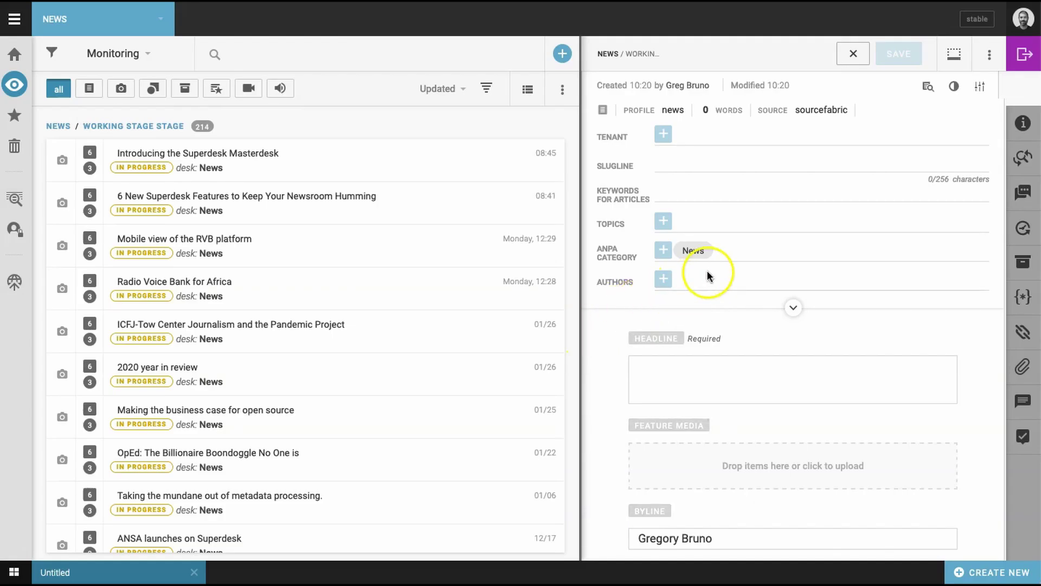
Open the article's info panel from the right-hand sidebar
click(1022, 123)
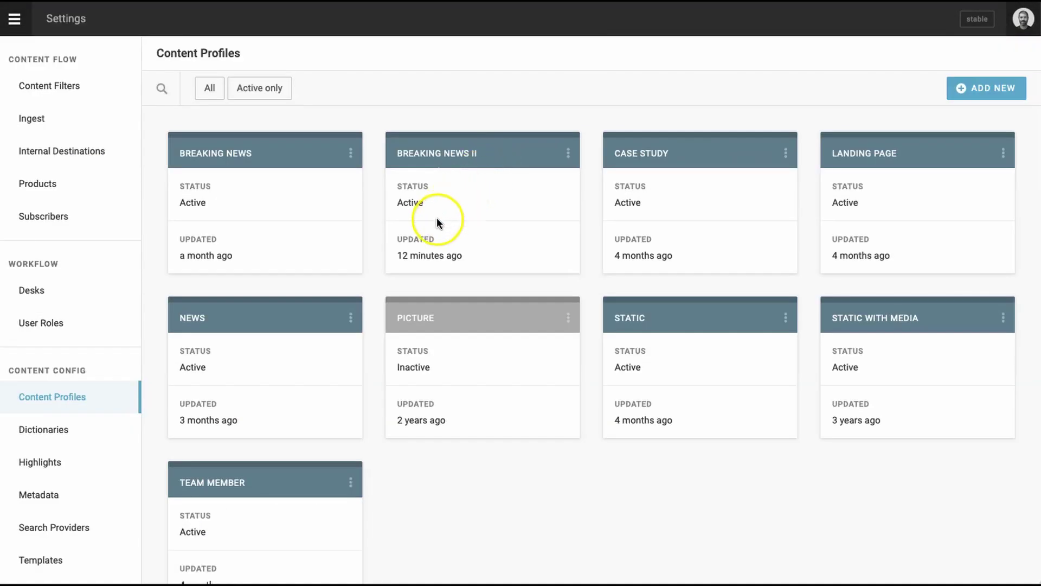
Go to the Templates settings page listing ten templates, including two Breaking News II
click(56, 561)
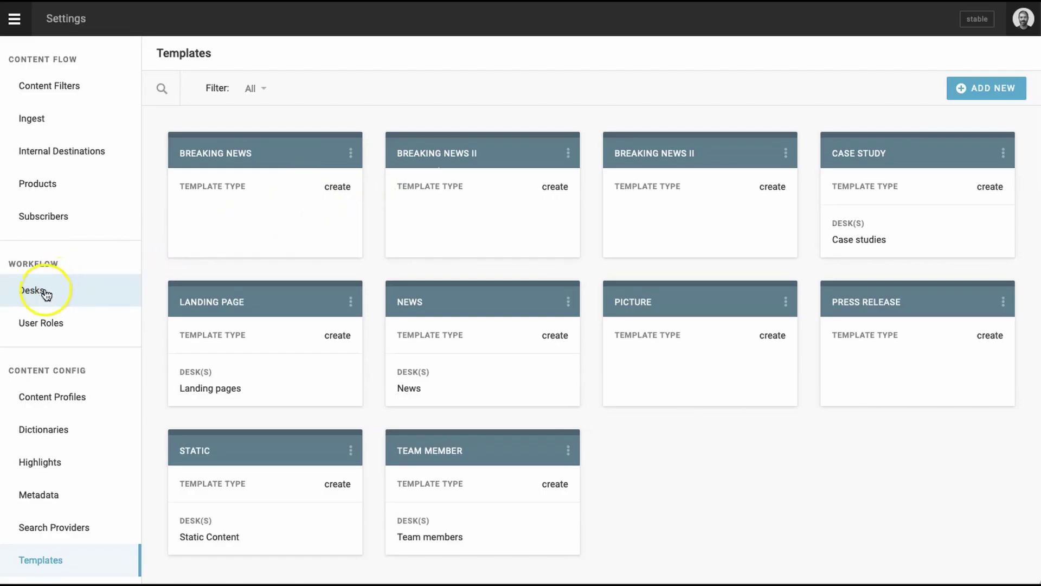
In desk management, start a new desk named 'Breaking news desk', described 'Desk for fast breaking news'
click(41, 296)
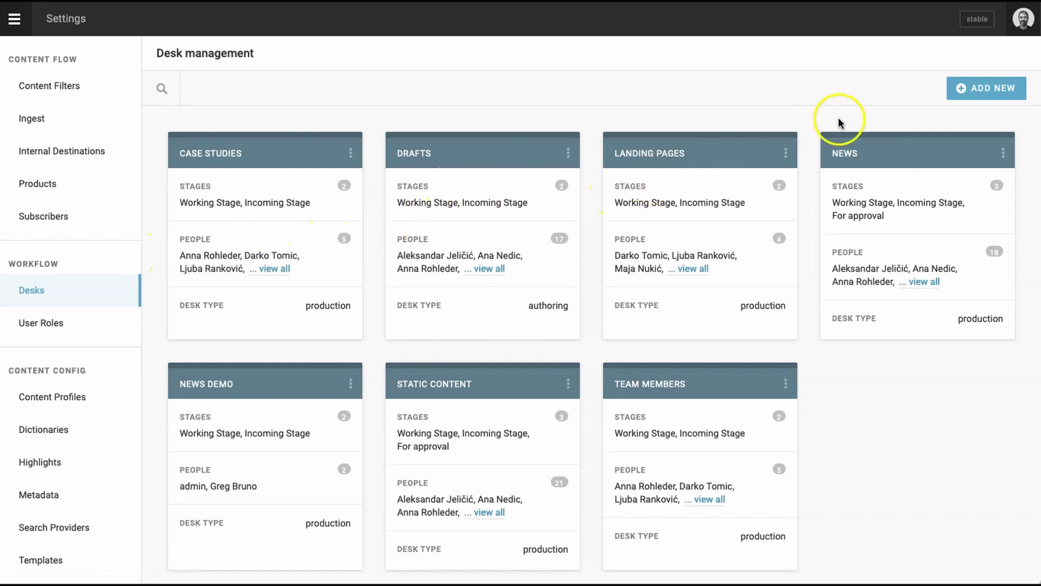
click(987, 88)
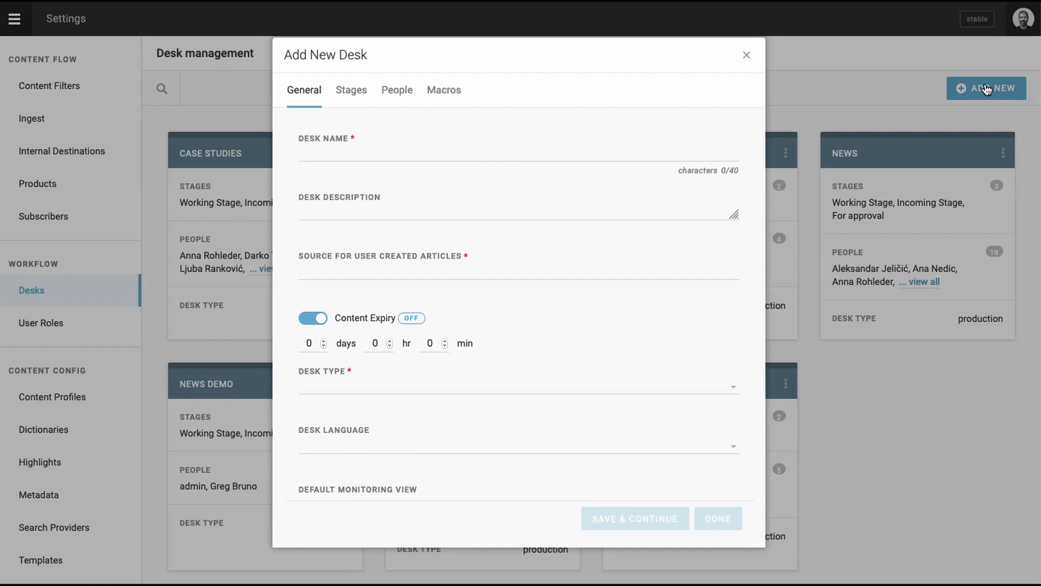
click(460, 152)
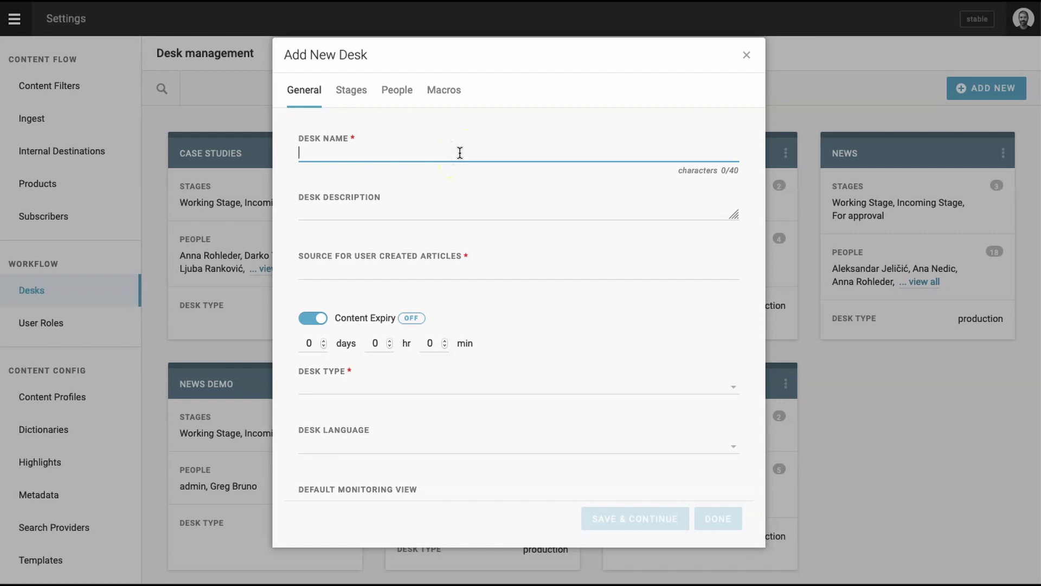
click(460, 152)
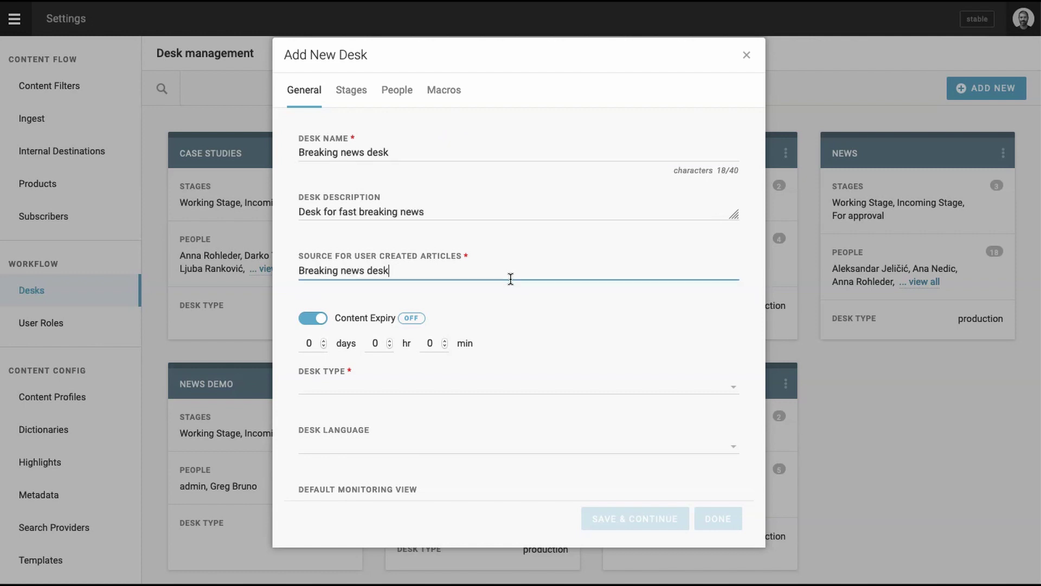
click(461, 300)
Raise the desk's content expiry to 5 days and begin choosing its desk type
click(322, 340)
click(322, 340)
click(322, 340)
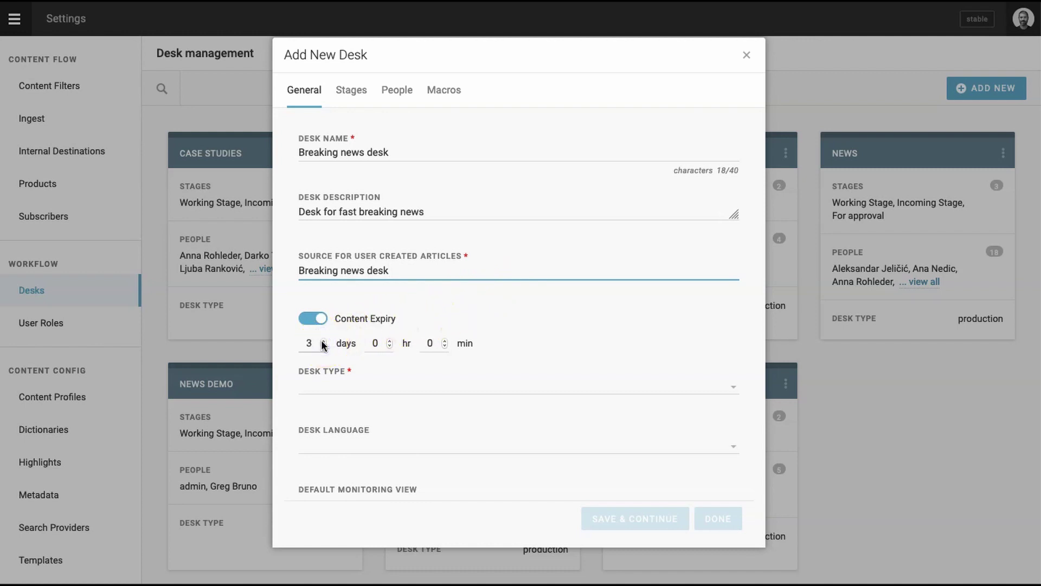
click(322, 341)
click(323, 340)
click(345, 384)
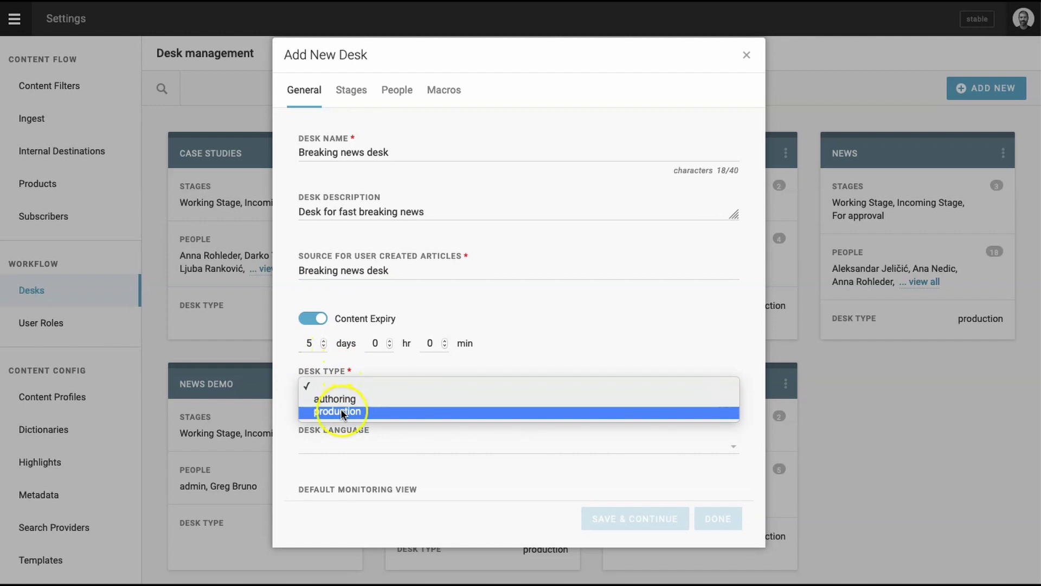
Choose production desk type, breaking news ii template and Breaking News II profile, then save
click(341, 411)
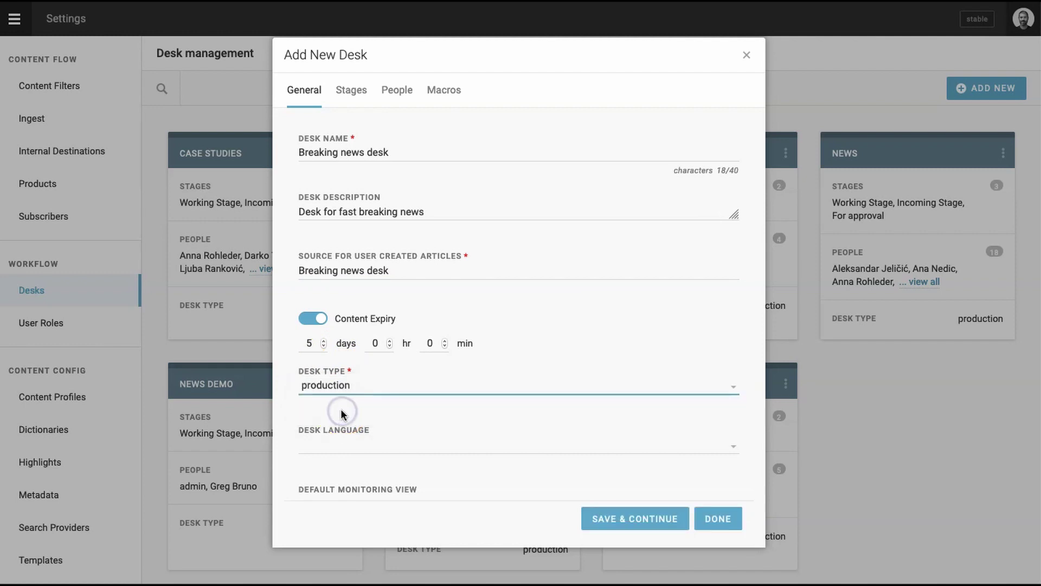
scroll(385, 446, down, 2)
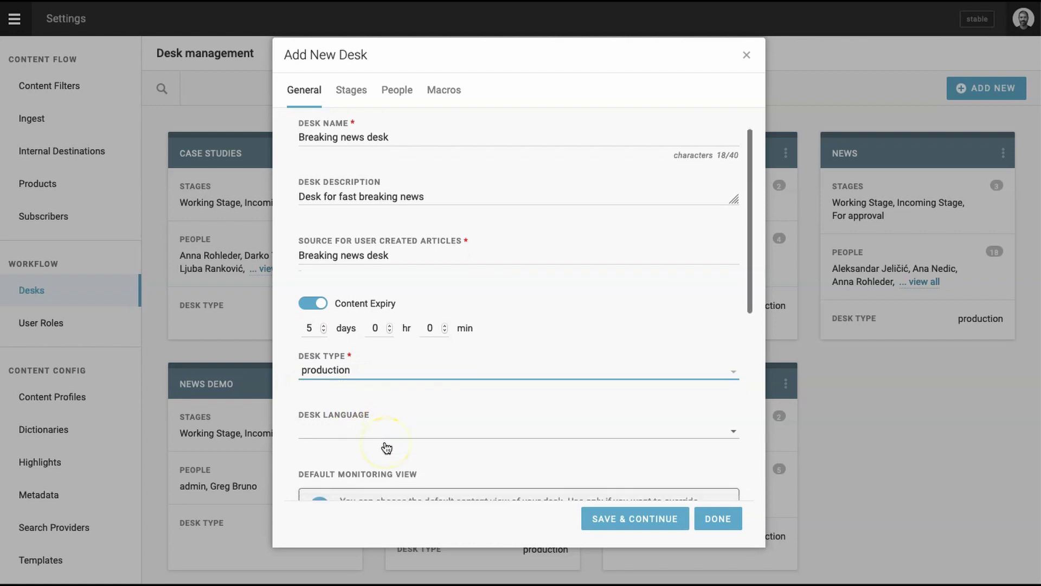
scroll(386, 446, down, 5)
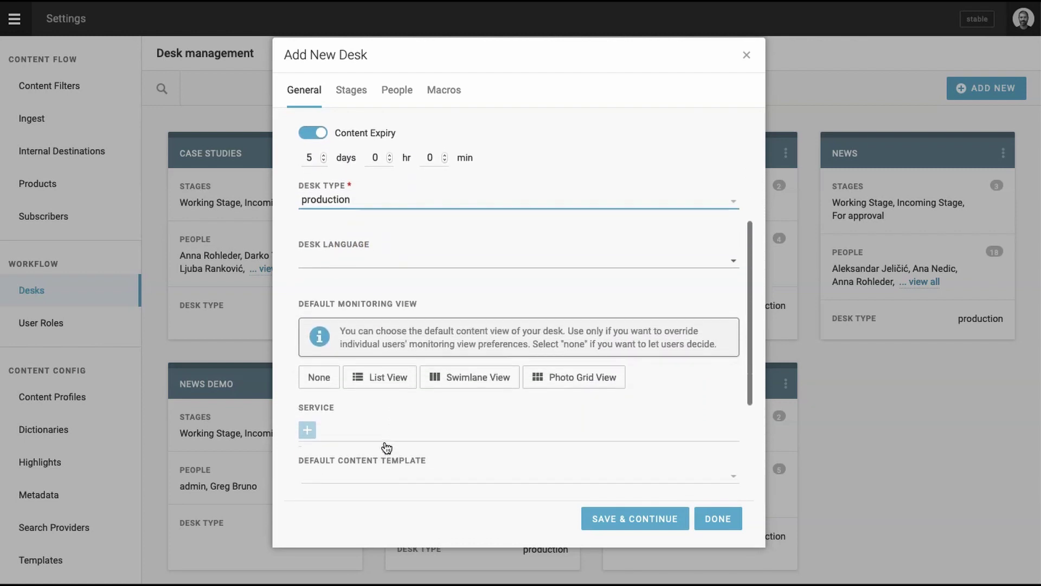
scroll(386, 447, down, 4)
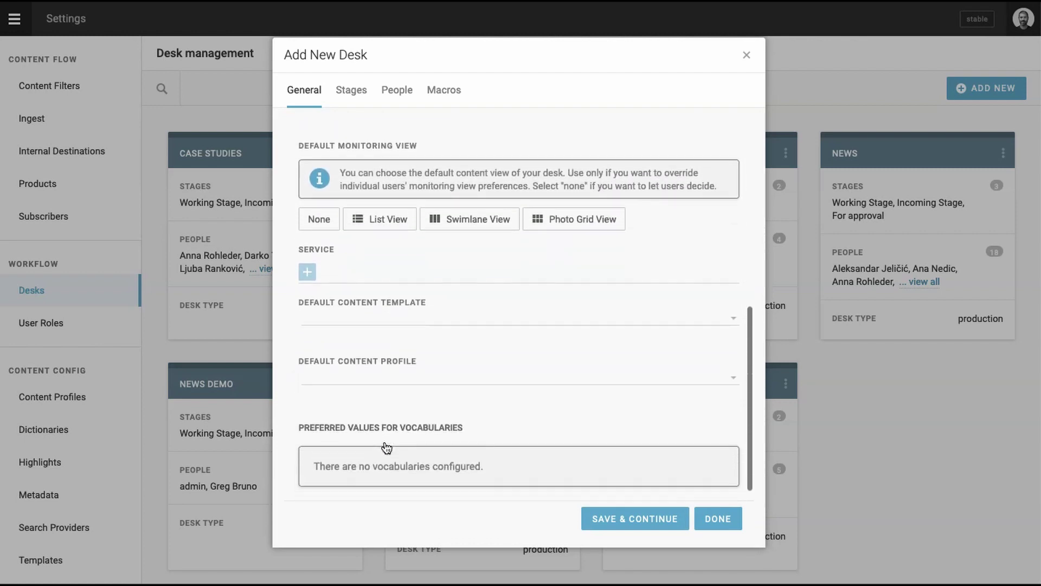
click(373, 404)
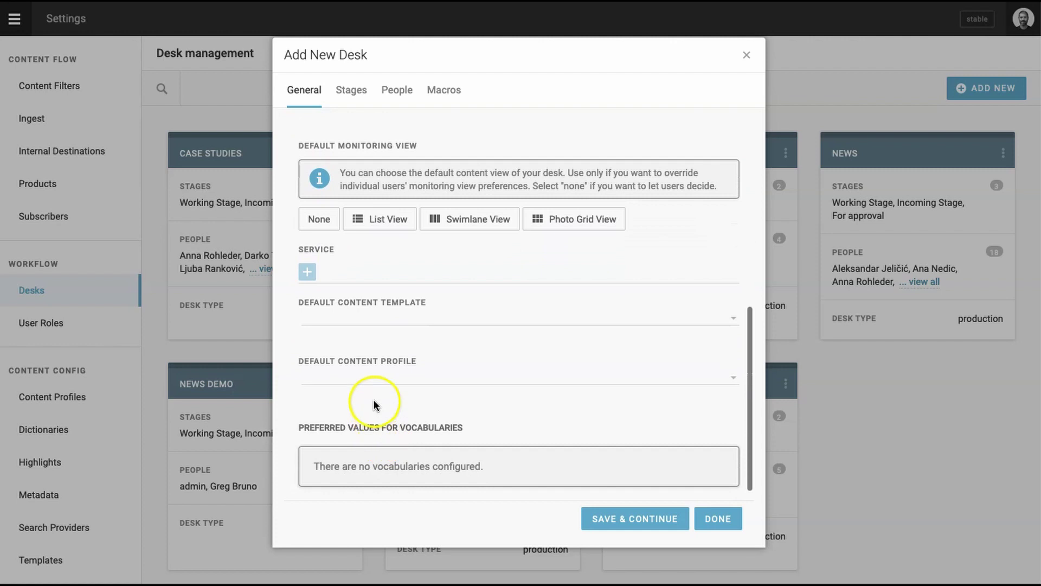
click(366, 320)
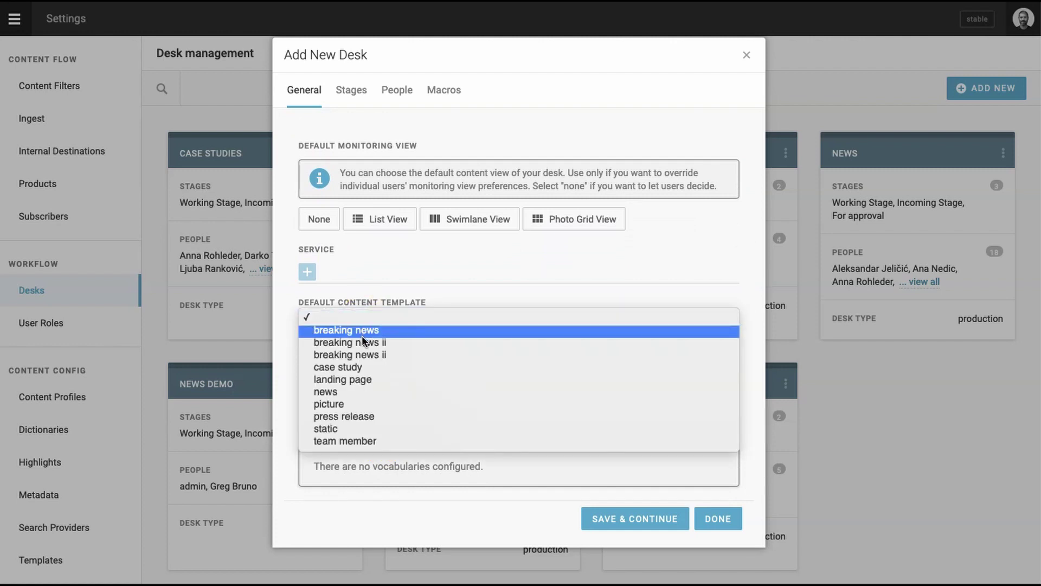
click(361, 341)
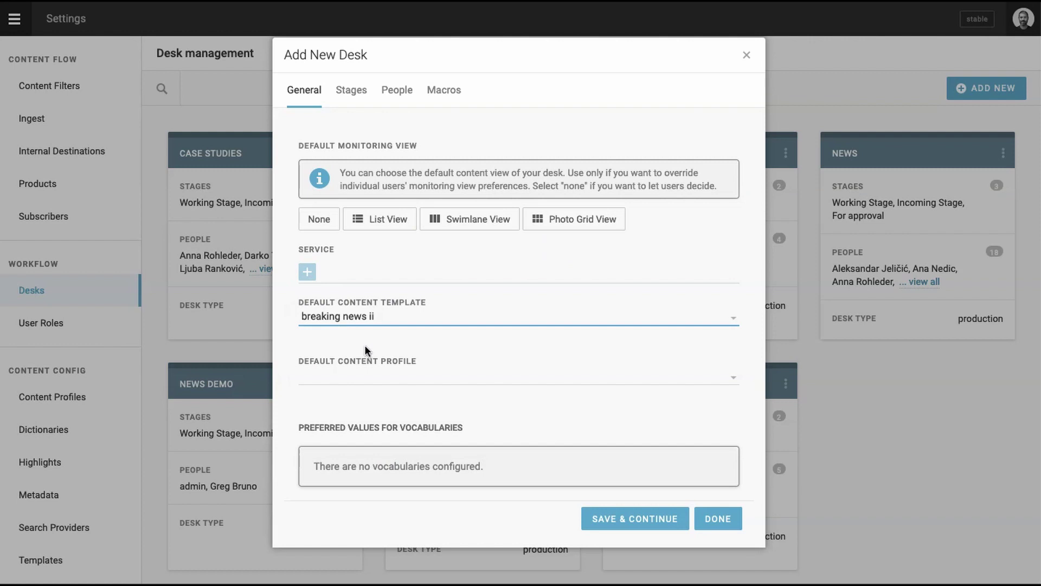
click(372, 374)
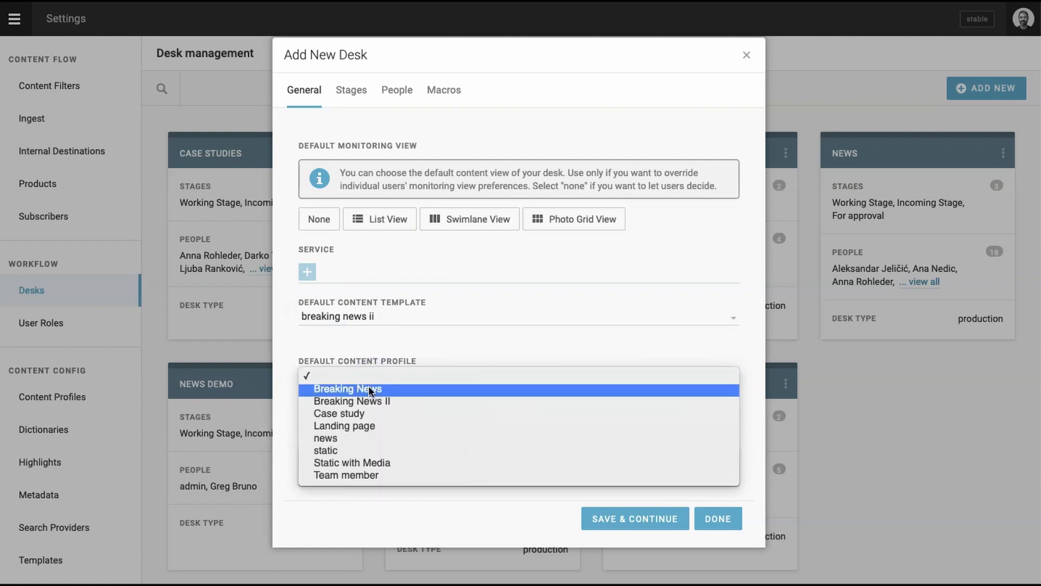
click(366, 401)
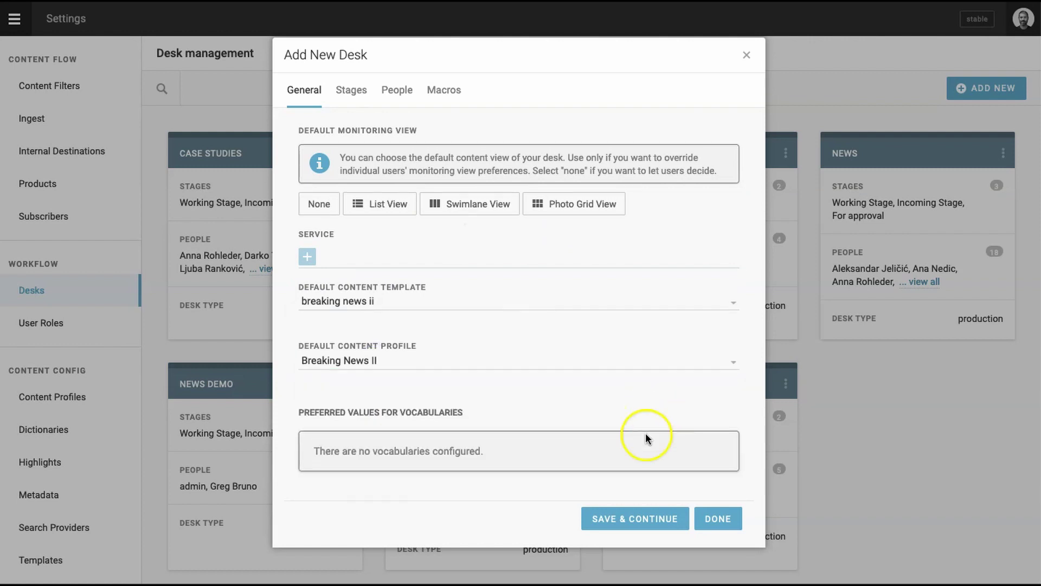
click(627, 518)
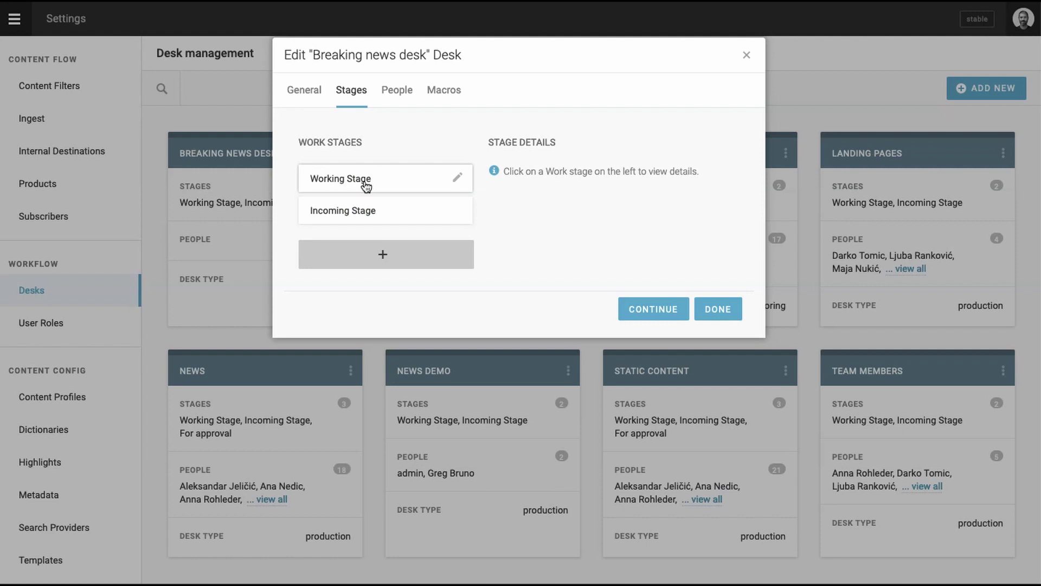
Add a new stage named 'Published' to the Breaking news desk's stages
click(380, 252)
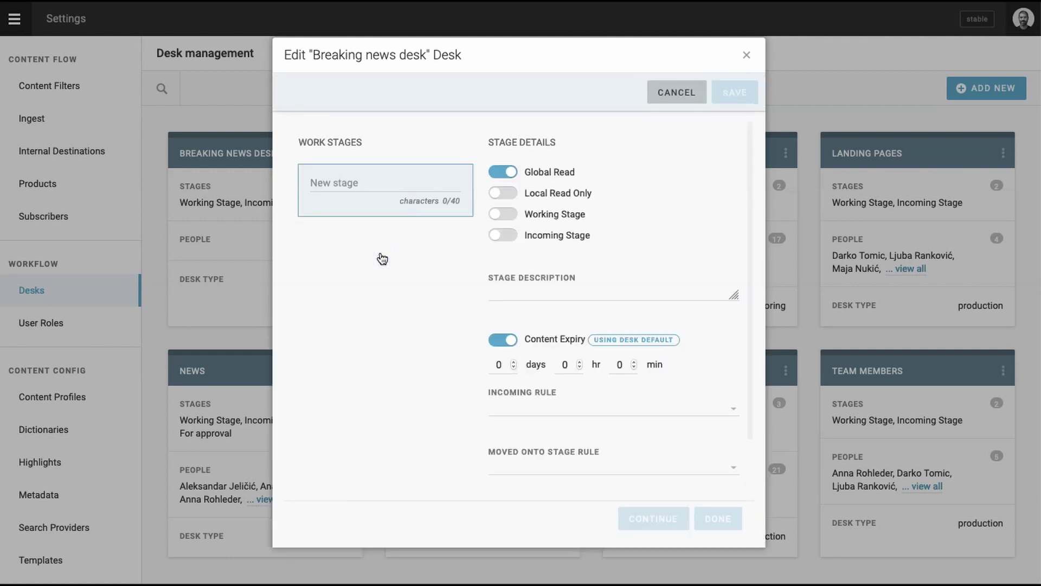
click(342, 181)
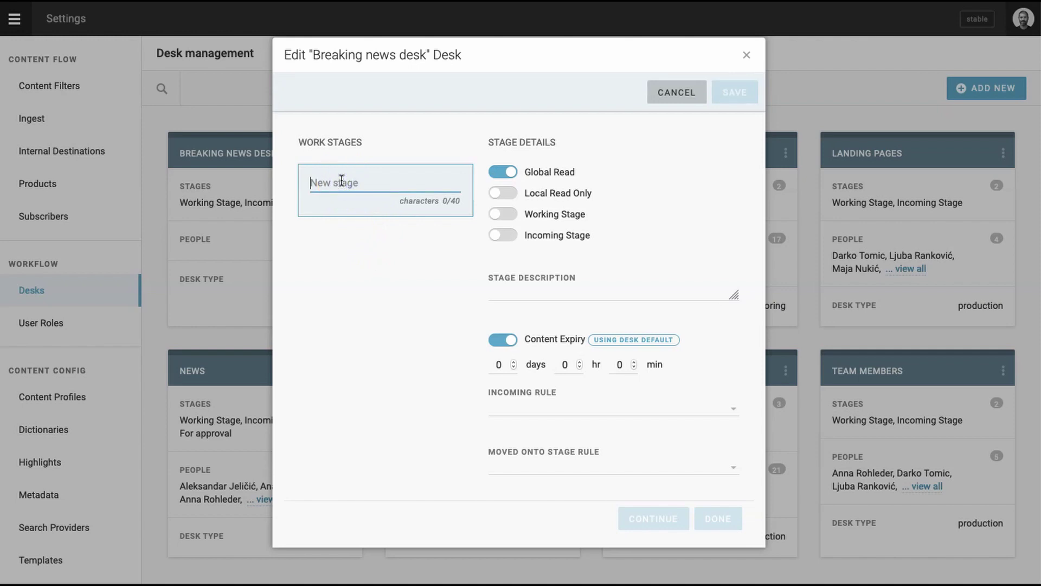
text(Published)
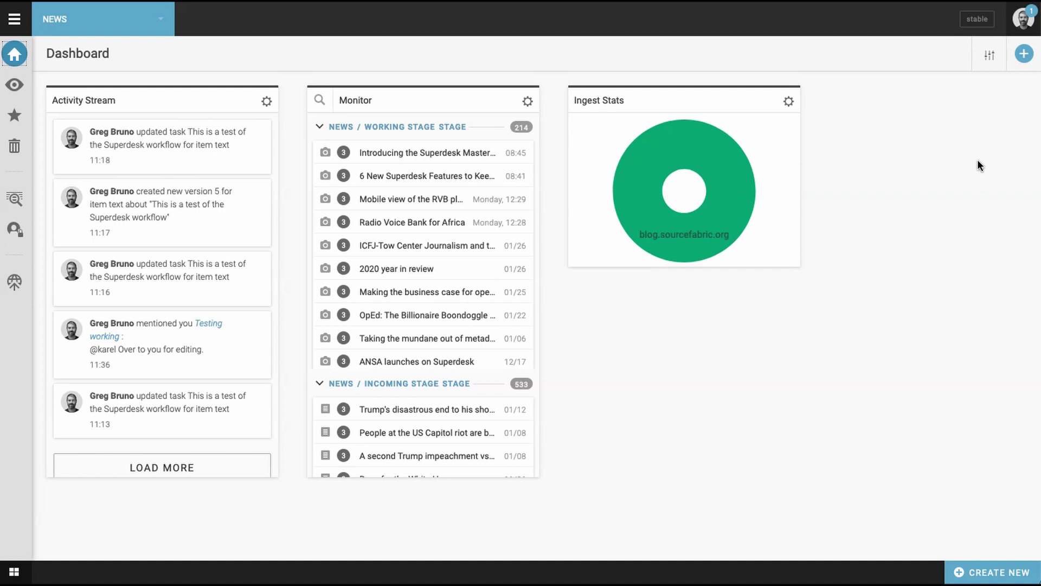
Create a new article from the BREAKING NEWS 2 template under More templates
click(990, 572)
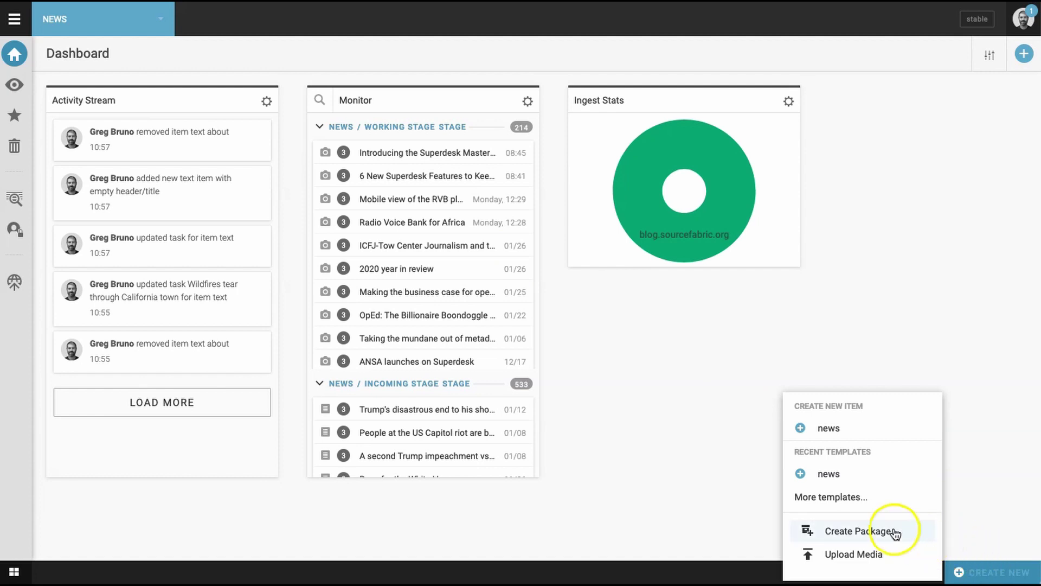
click(814, 497)
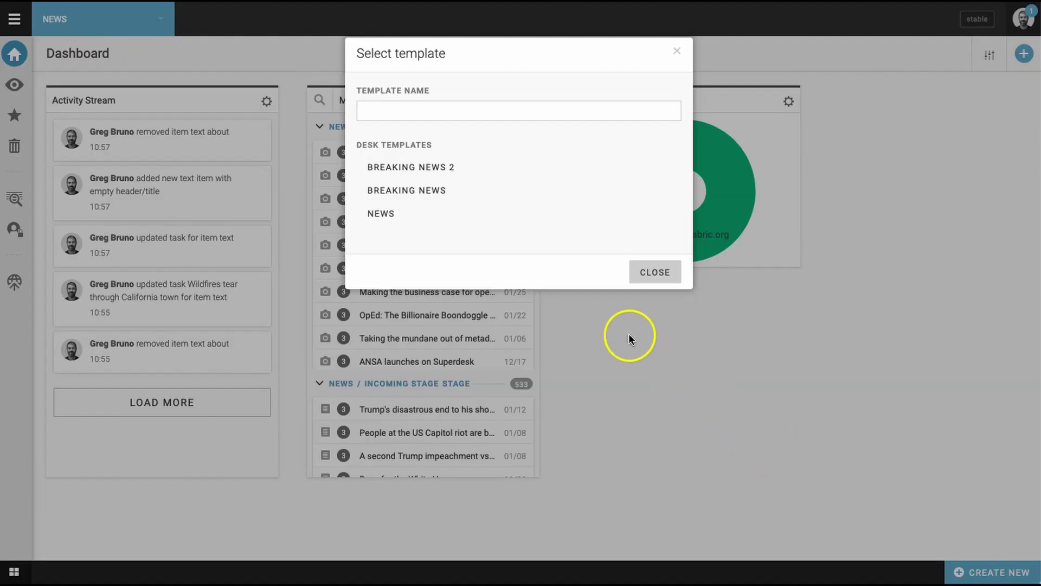
click(412, 167)
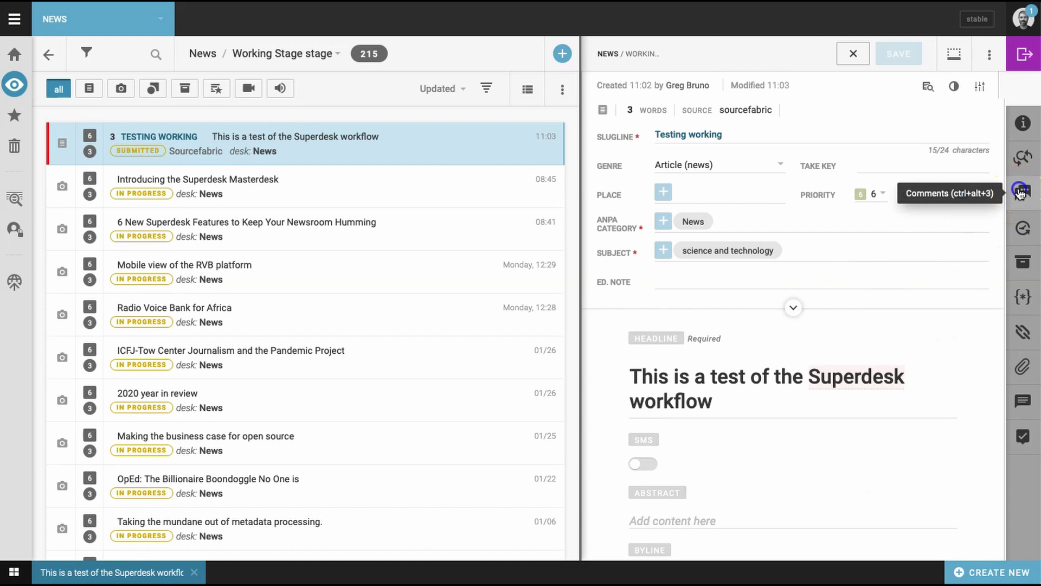
Post a comment mentioning a colleague: 'Over to you for editing.'
click(1019, 193)
click(847, 501)
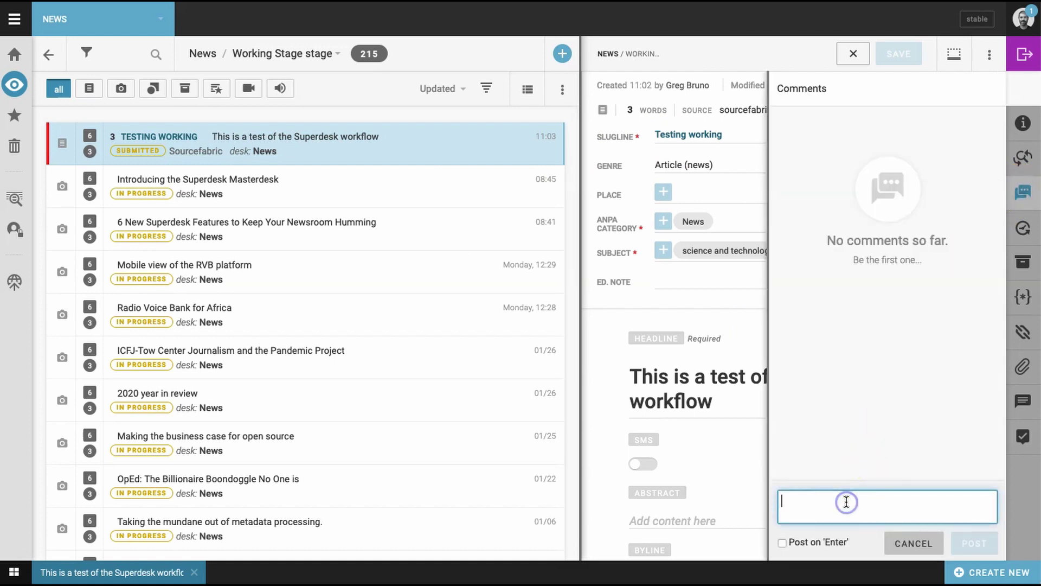
text(@Karel)
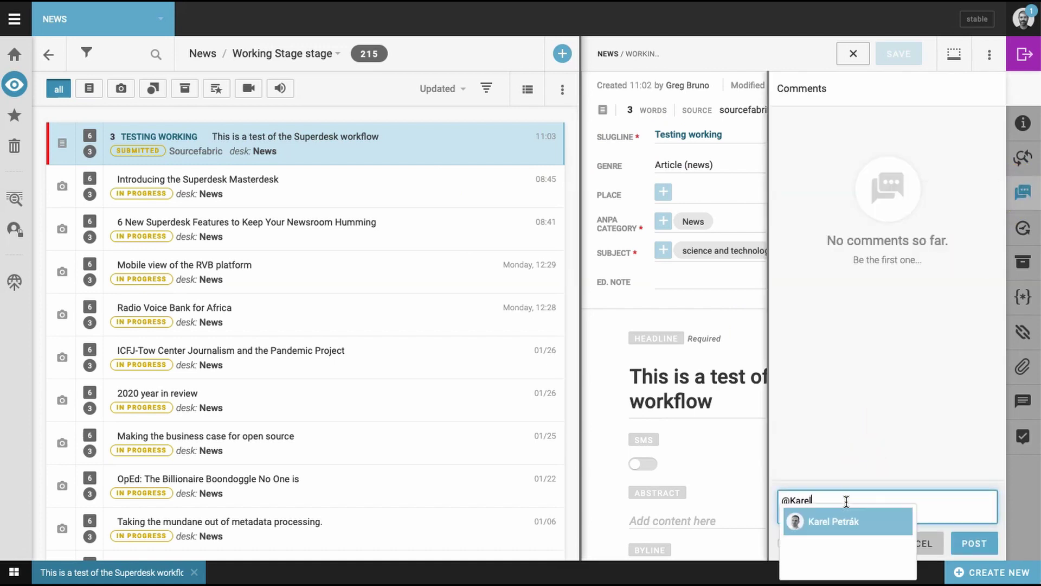
click(847, 529)
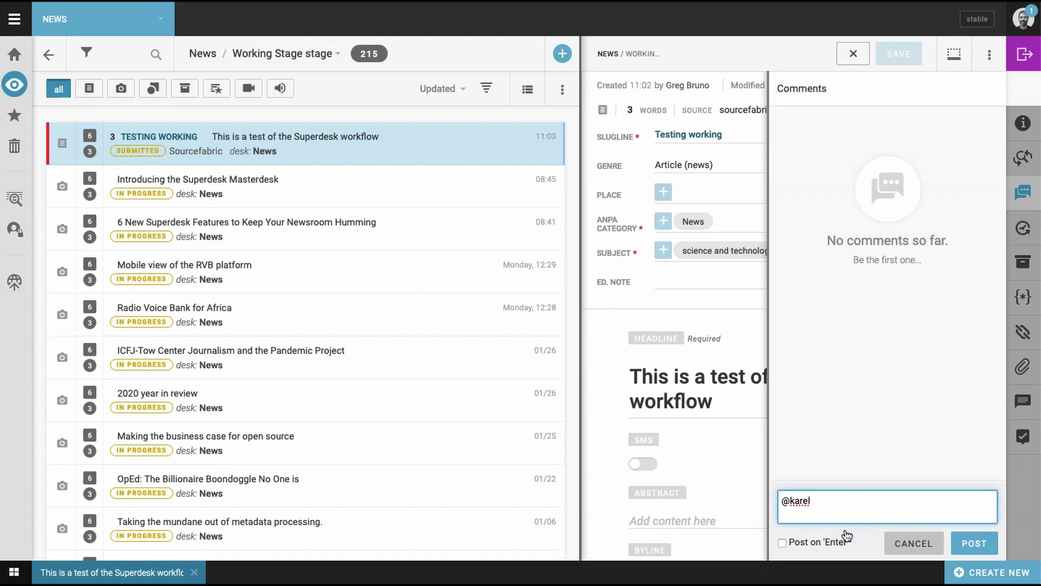
text(Over to you for editing.)
click(974, 543)
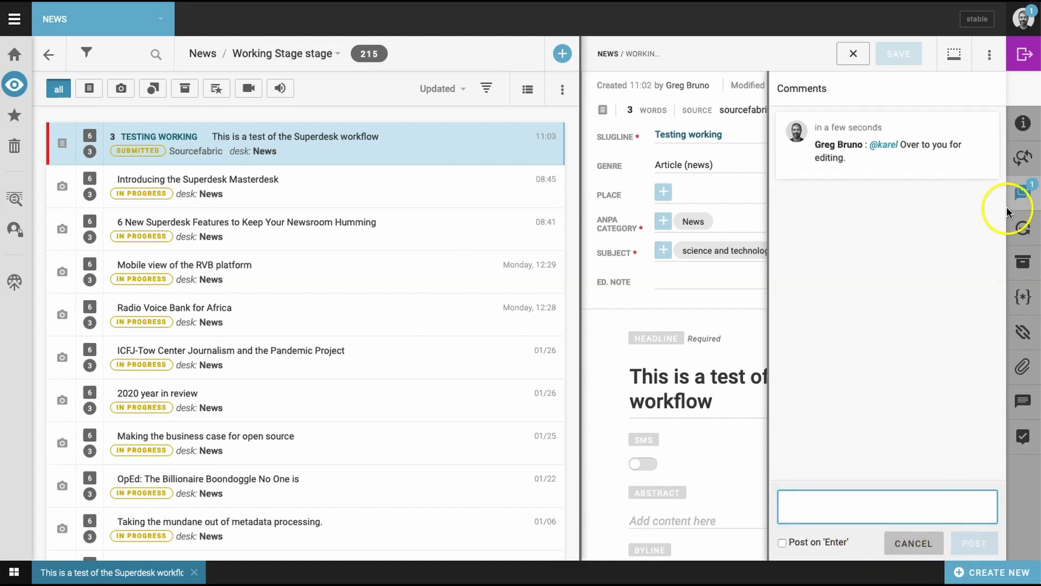
click(1024, 55)
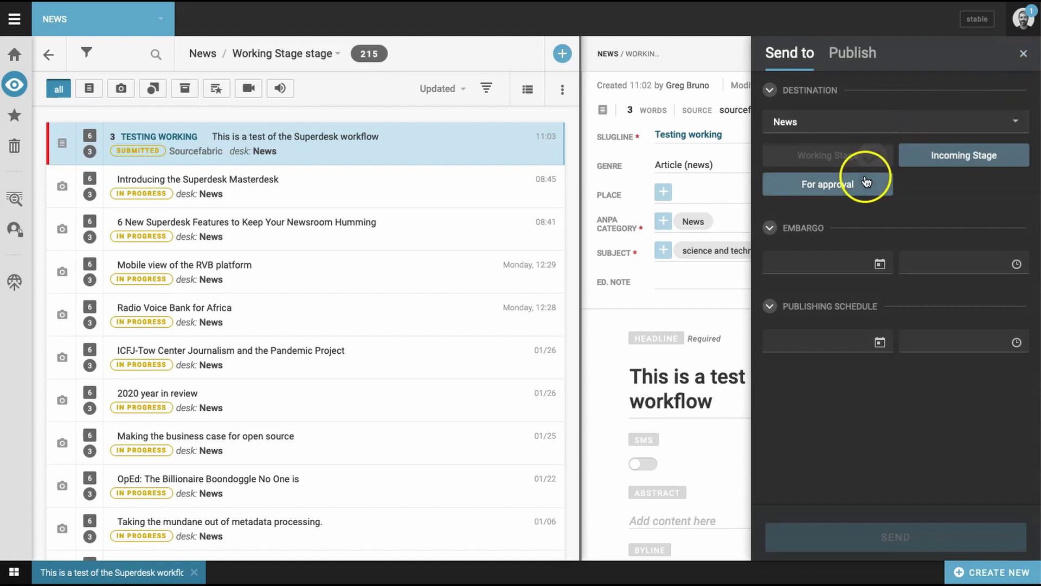
Send the test article to the News desk's For approval stage
click(867, 182)
click(893, 525)
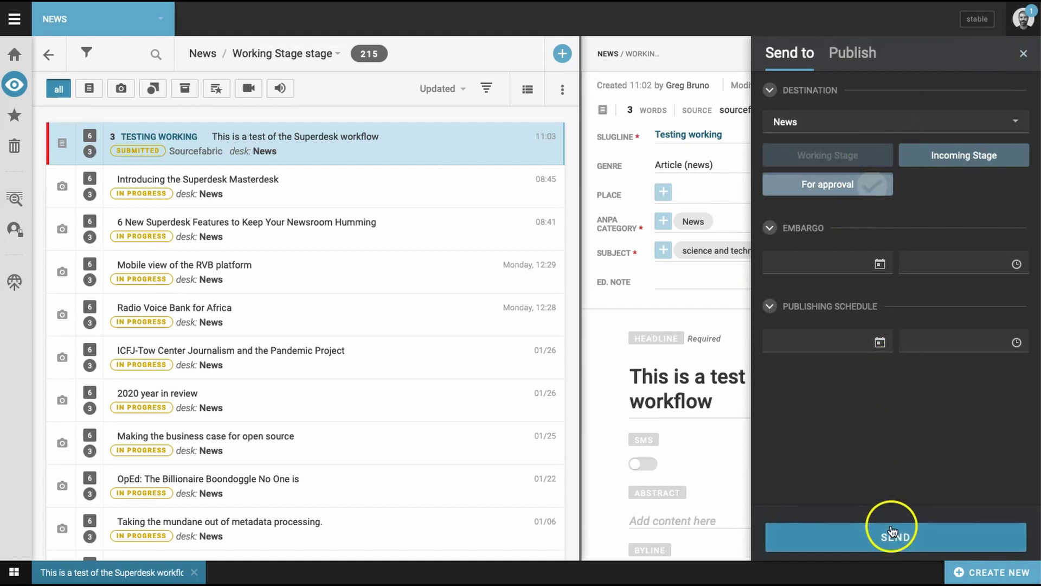